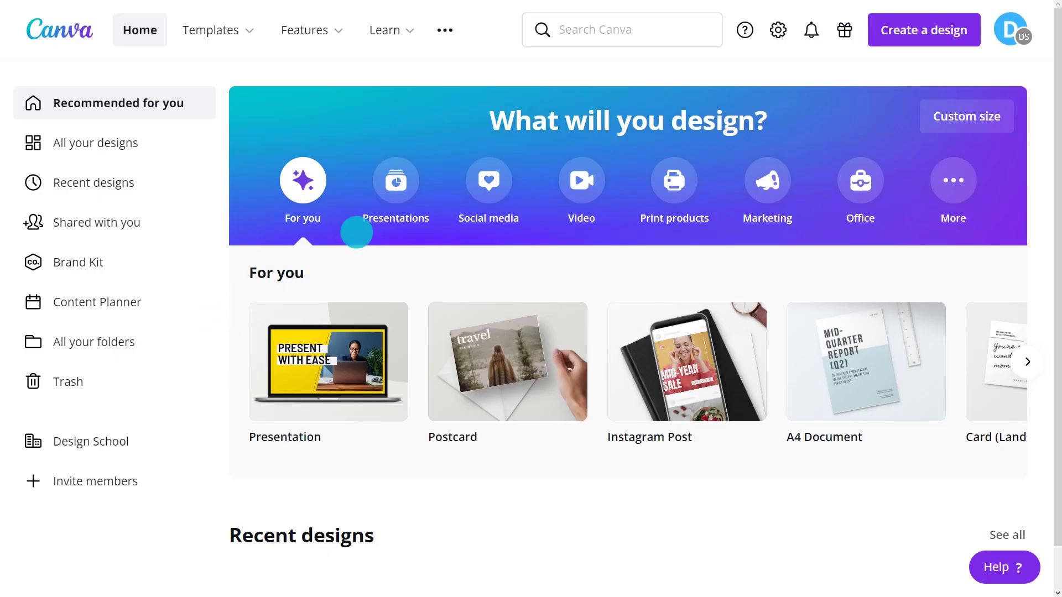
Search for 'postcard' and open the Postcard templates
{"action": "left_click", "coordinate": [666, 39]}
{"action": "type", "text": "postcard"}
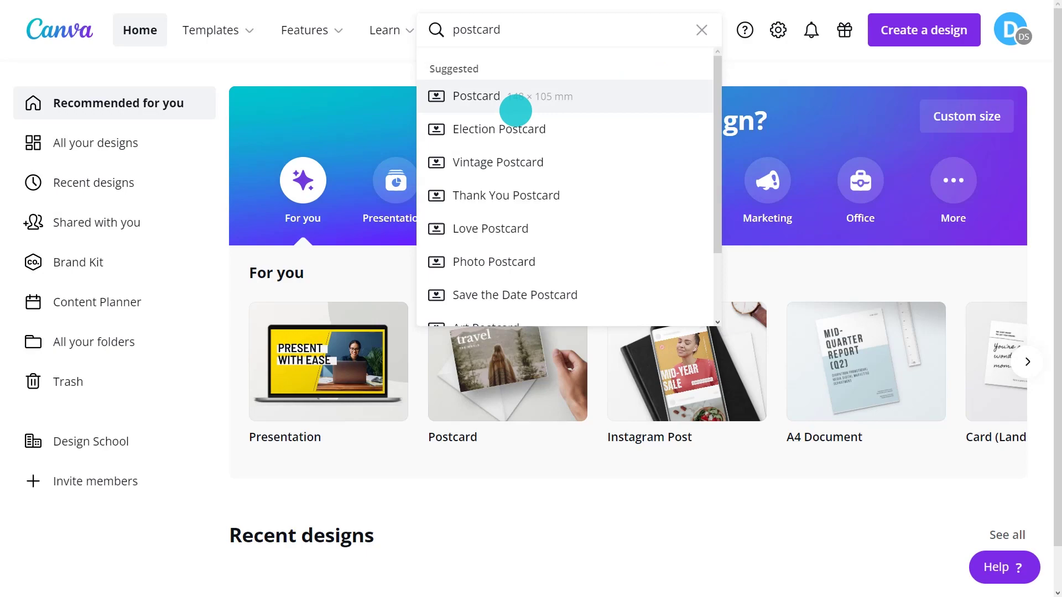
{"action": "left_click", "coordinate": [515, 104]}
Filter templates by Travel theme, Photo style and a colour, then choose City of Love
{"action": "left_click", "coordinate": [84, 494]}
{"action": "scroll", "coordinate": [83, 482], "scroll_direction": "down", "scroll_amount": 4}
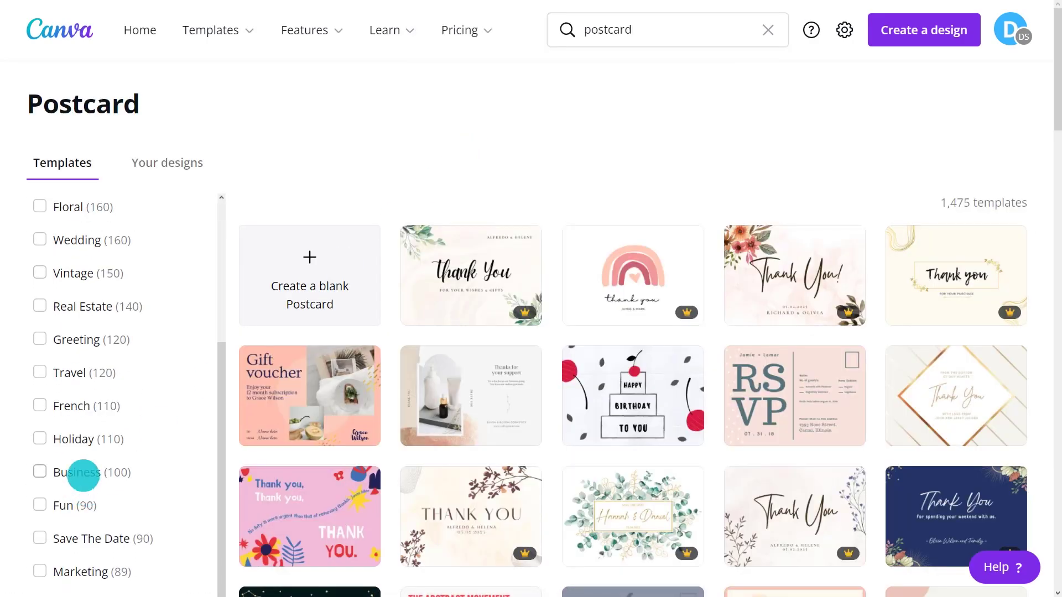
{"action": "left_click", "coordinate": [72, 372]}
{"action": "scroll", "coordinate": [71, 373], "scroll_direction": "down", "scroll_amount": 6}
{"action": "left_click", "coordinate": [40, 248]}
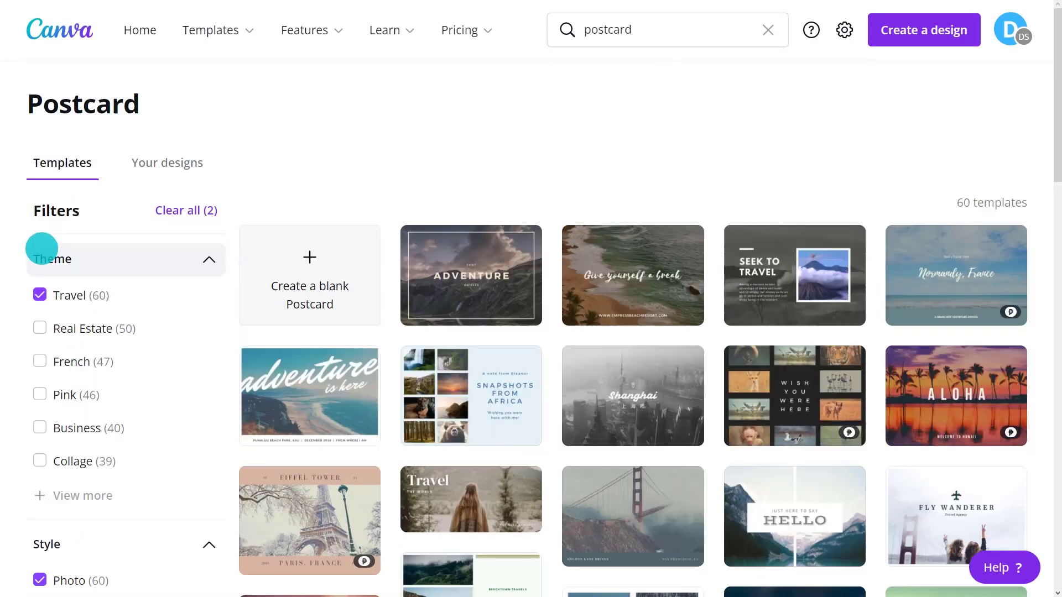
{"action": "scroll", "coordinate": [39, 247], "scroll_direction": "down", "scroll_amount": 8}
{"action": "left_click", "coordinate": [111, 433]}
{"action": "scroll", "coordinate": [112, 433], "scroll_direction": "down", "scroll_amount": 8}
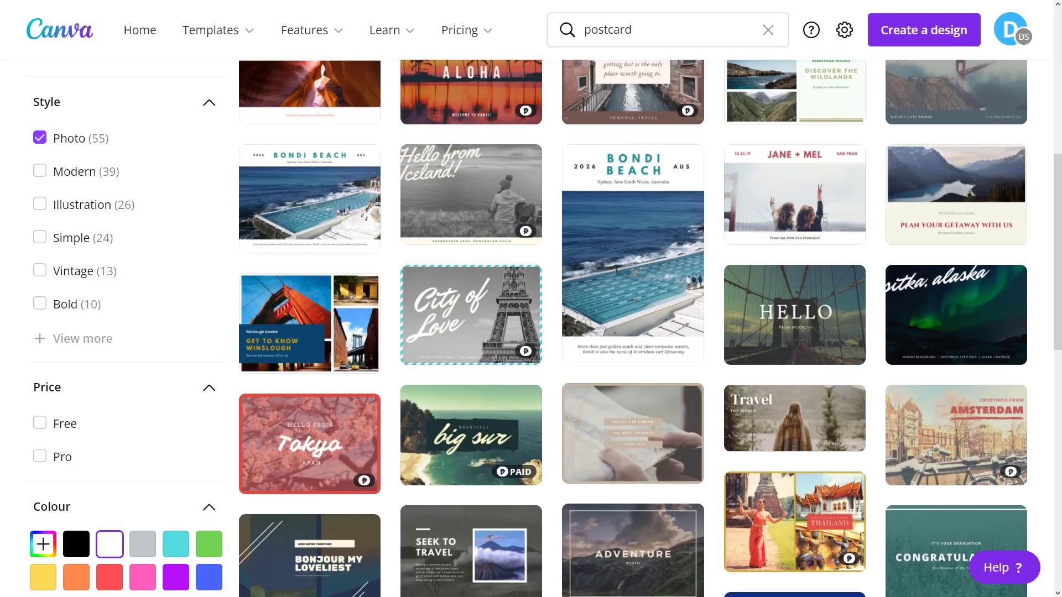
{"action": "left_click", "coordinate": [468, 310]}
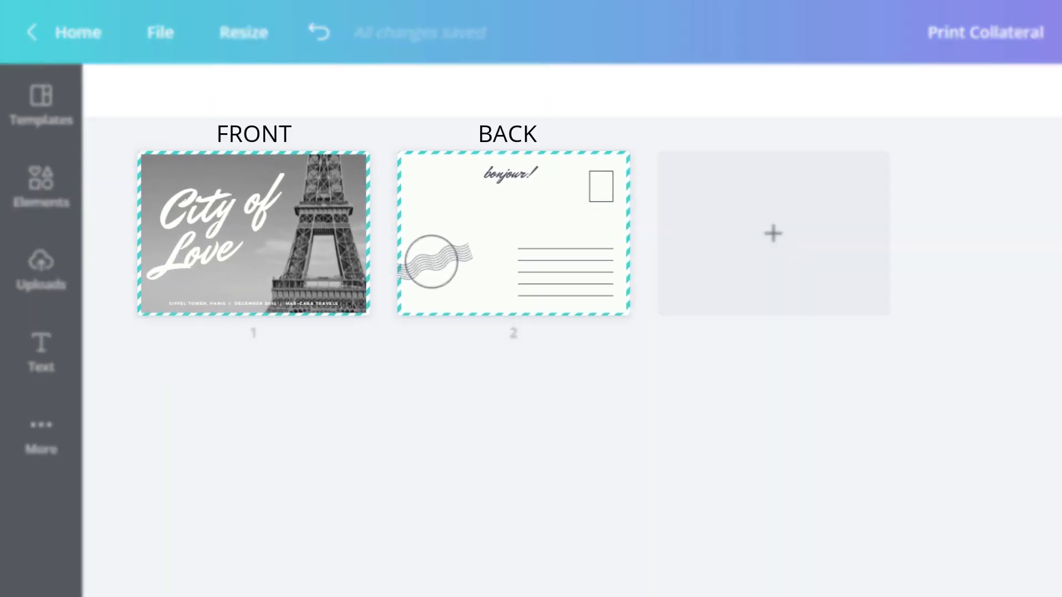
Open the postcard front with a larger canvas and delete the City of Love title
{"action": "double_click", "coordinate": [221, 219]}
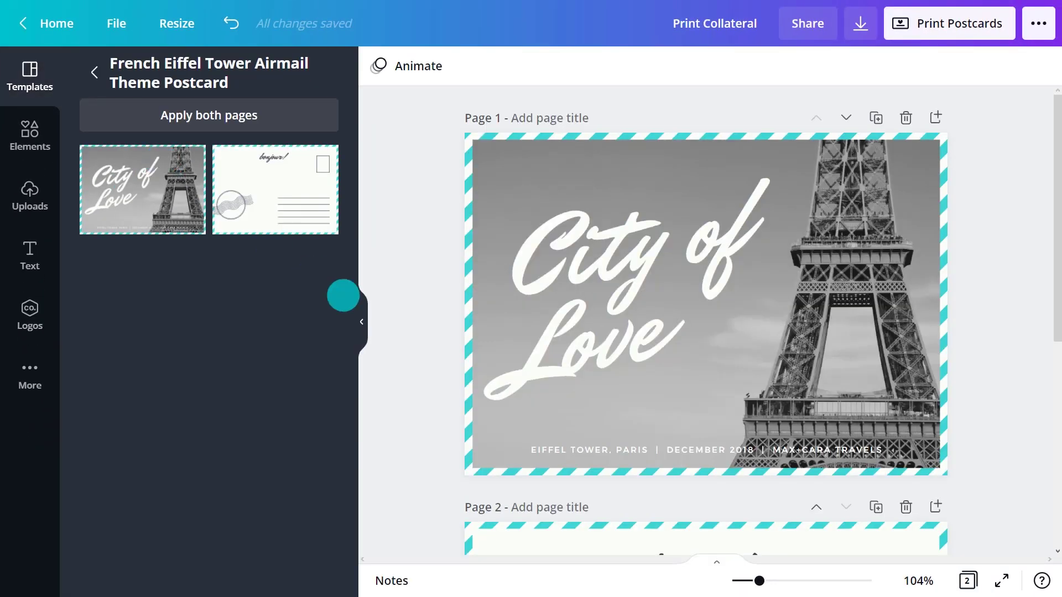
{"action": "left_click", "coordinate": [361, 322]}
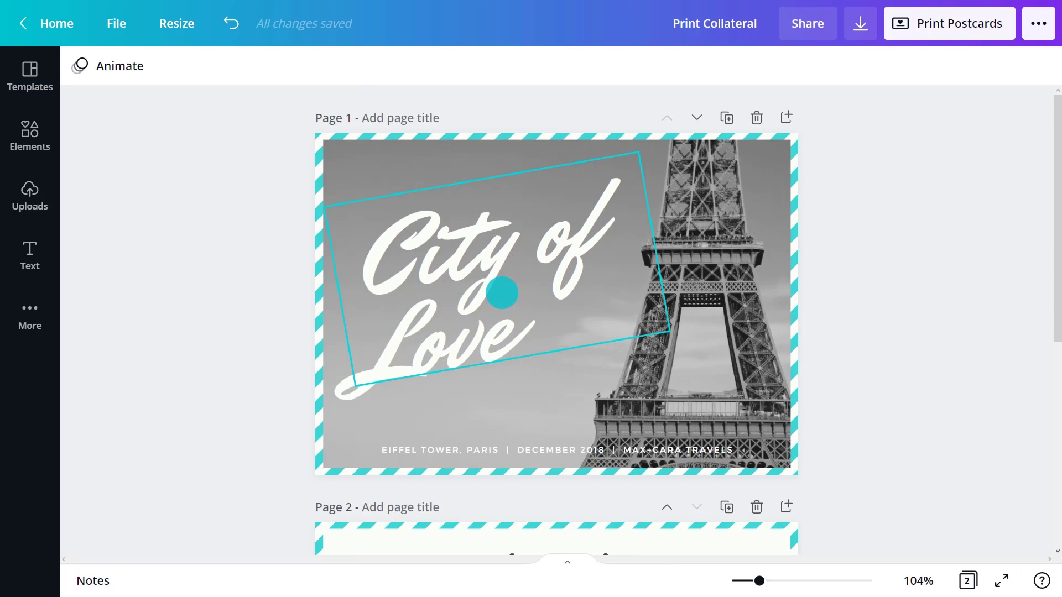
{"action": "left_click", "coordinate": [502, 293]}
{"action": "key", "text": "Delete"}
Search Elements photos for 'Eiffel Tower' and fill the frame with the blue-sky shot
{"action": "left_click", "coordinate": [30, 135]}
{"action": "left_click", "coordinate": [218, 77]}
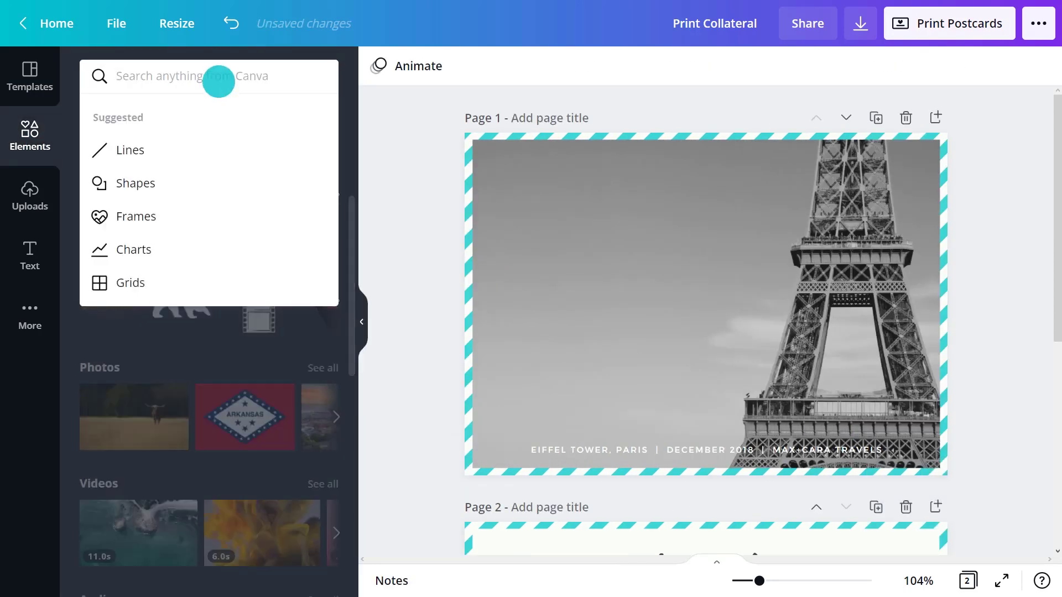
{"action": "type", "text": "Eiffel Tower"}
{"action": "key", "text": "Return"}
{"action": "left_click", "coordinate": [136, 114]}
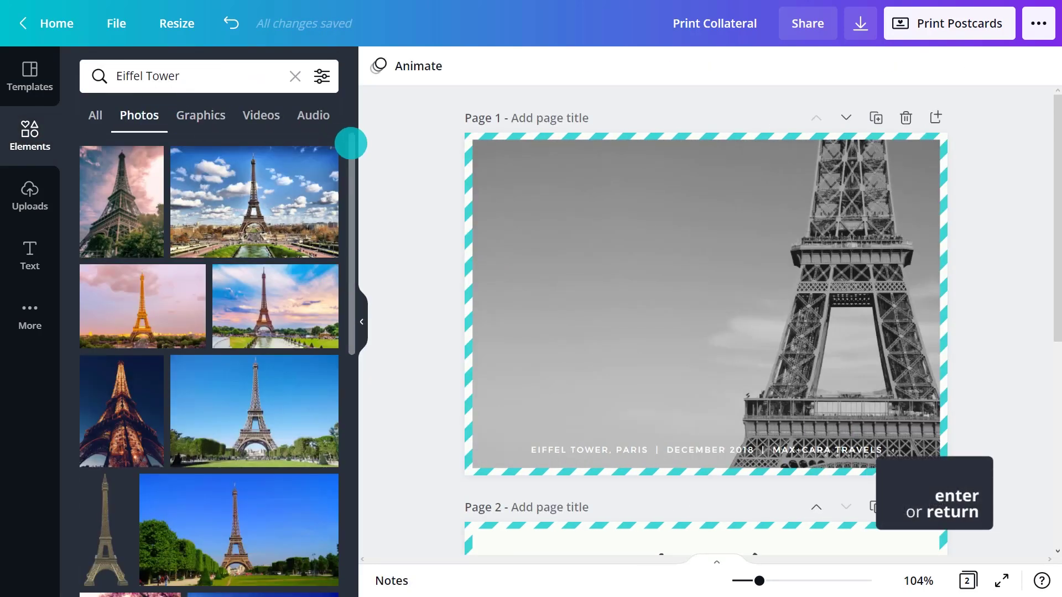
{"action": "left_click_drag", "start_coordinate": [351, 143], "coordinate": [336, 306]}
{"action": "left_click", "coordinate": [264, 279]}
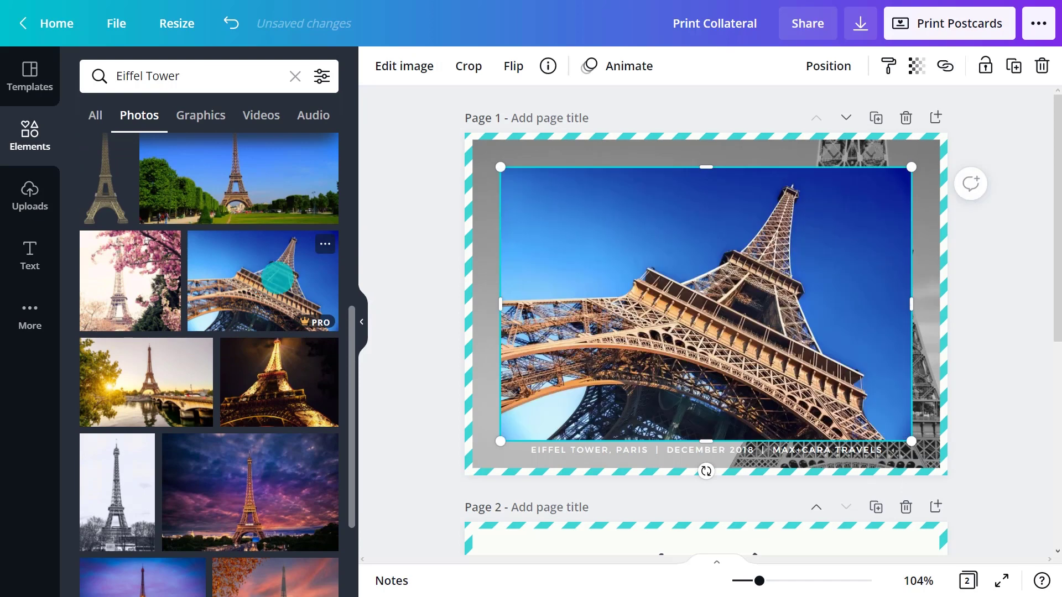
{"action": "left_click_drag", "start_coordinate": [647, 249], "coordinate": [651, 225]}
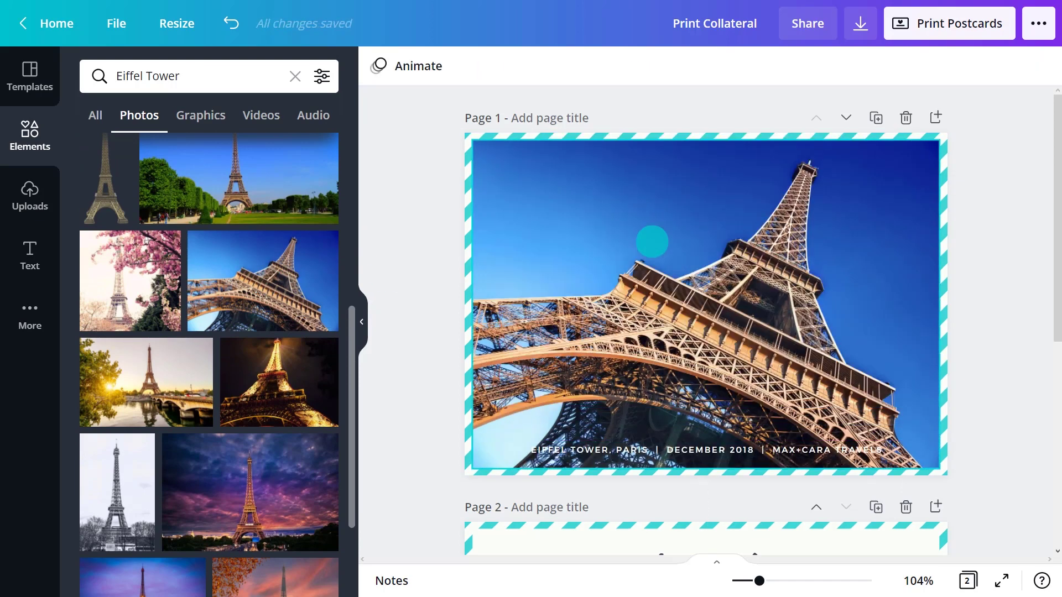
{"action": "left_click", "coordinate": [654, 279]}
Apply the Summer filter to the Eiffel Tower photo
{"action": "left_click", "coordinate": [445, 65]}
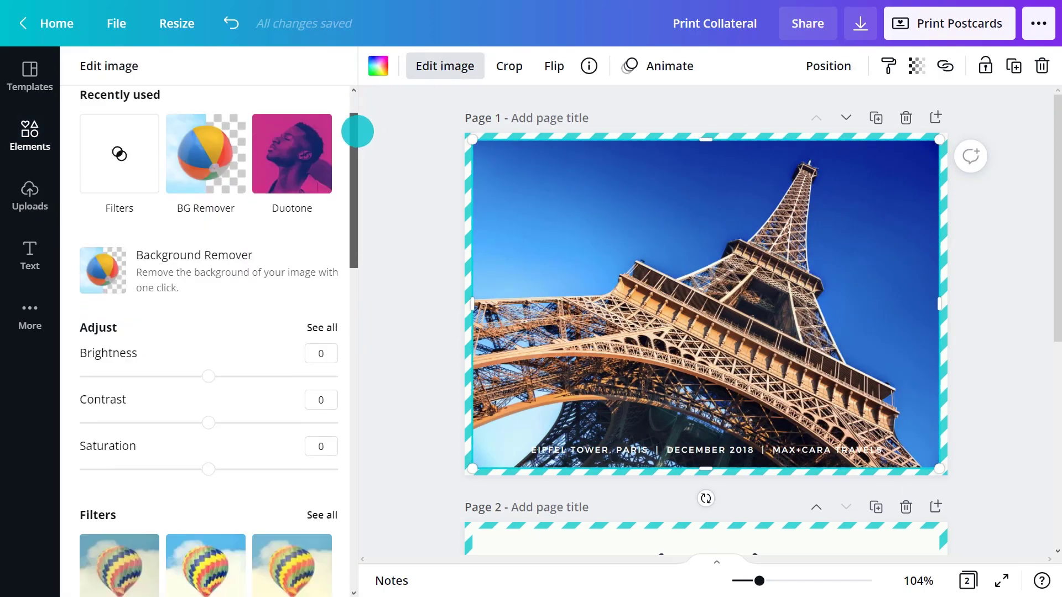
{"action": "left_click_drag", "start_coordinate": [357, 131], "coordinate": [360, 234]}
{"action": "left_click", "coordinate": [327, 139]}
{"action": "left_click", "coordinate": [113, 266]}
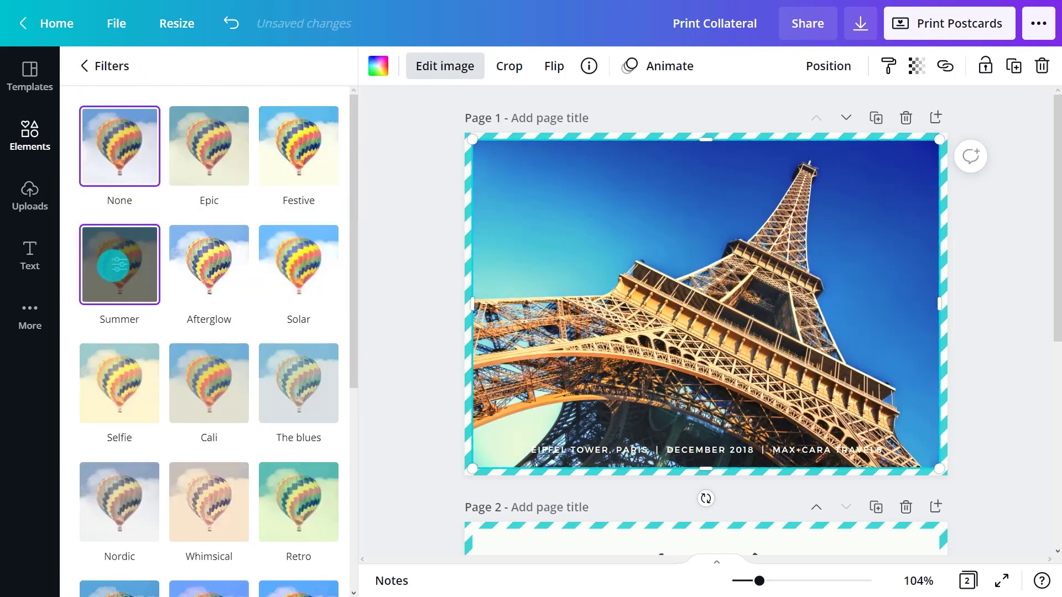
{"action": "left_click", "coordinate": [389, 265]}
{"action": "left_click", "coordinate": [361, 321]}
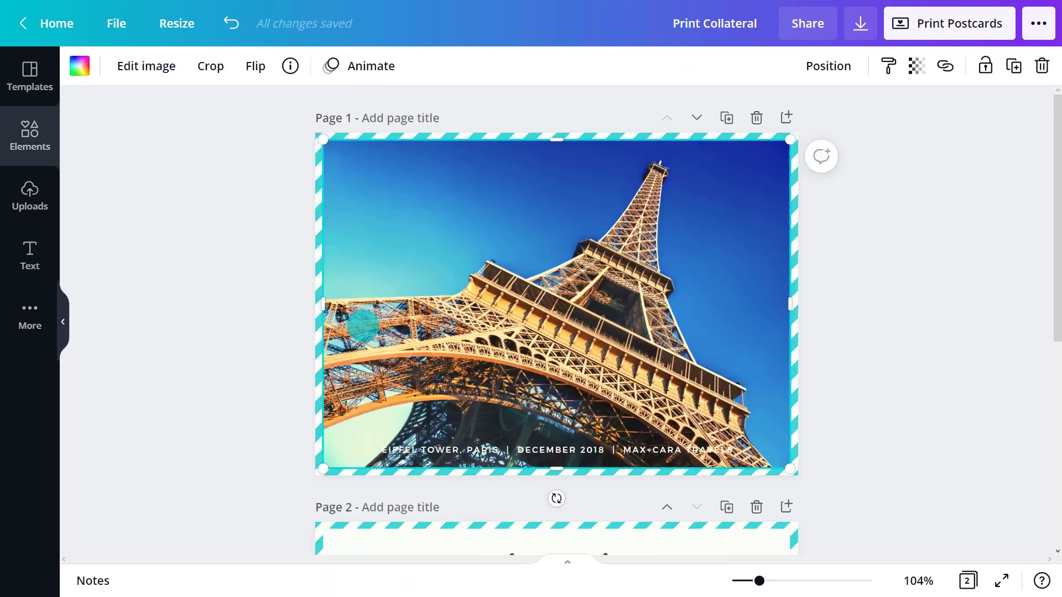
Add a rectangle shrunk into a small bottom bar and edit the caption to PARIS, FRANCE
{"action": "key", "text": "r"}
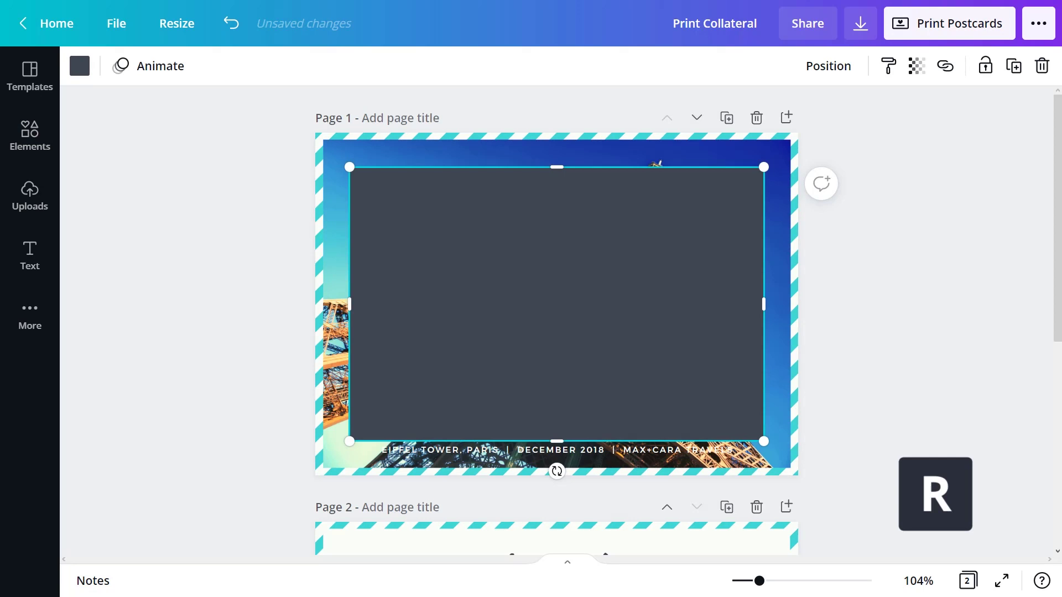
{"action": "left_click_drag", "start_coordinate": [763, 166], "coordinate": [565, 452]}
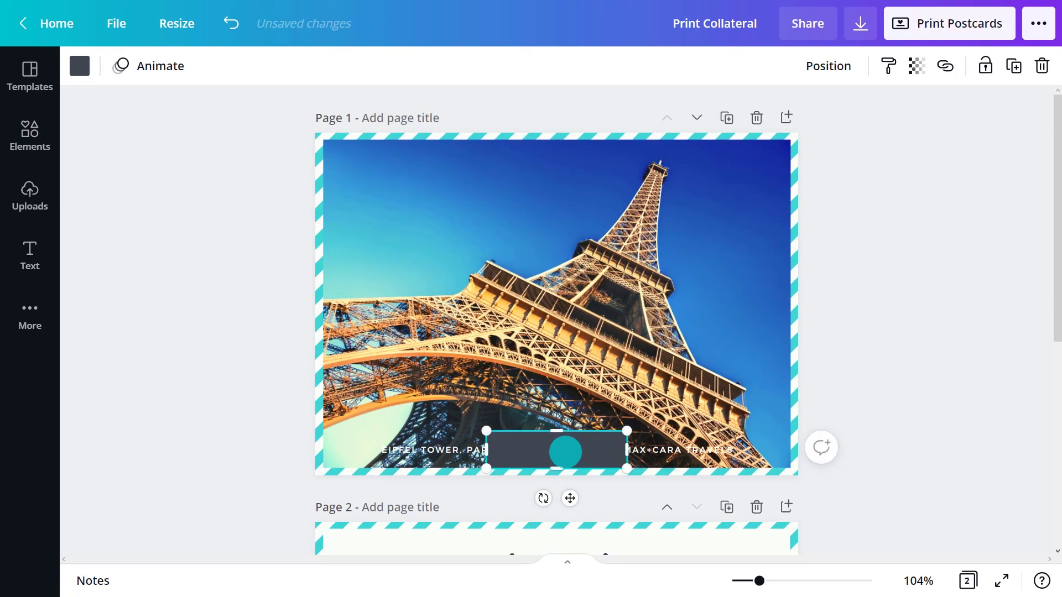
{"action": "left_click", "coordinate": [653, 450]}
{"action": "left_click", "coordinate": [656, 452]}
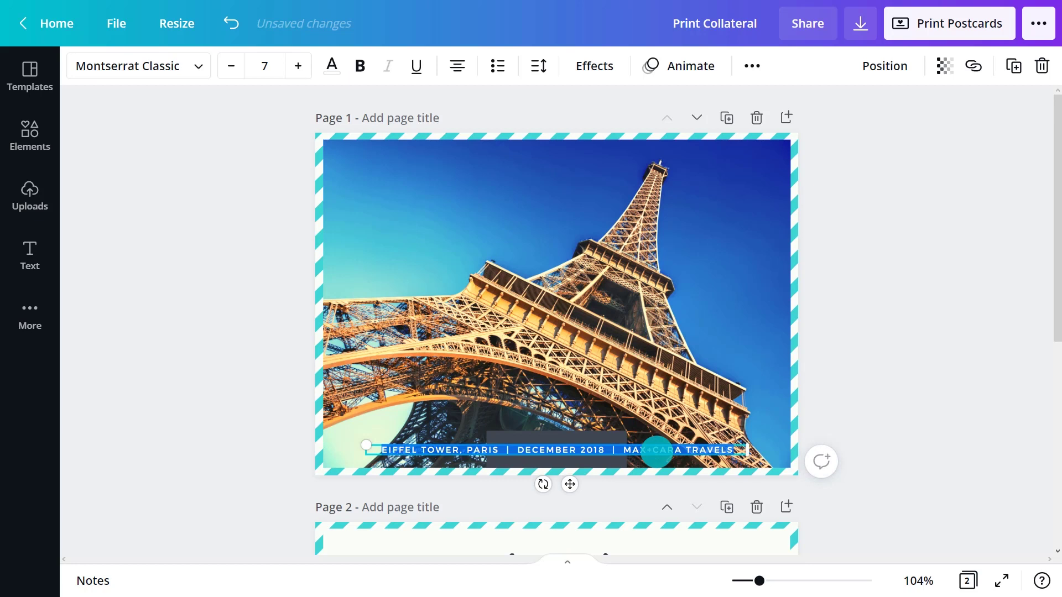
{"action": "type", "text": "PARIS, FRANCE"}
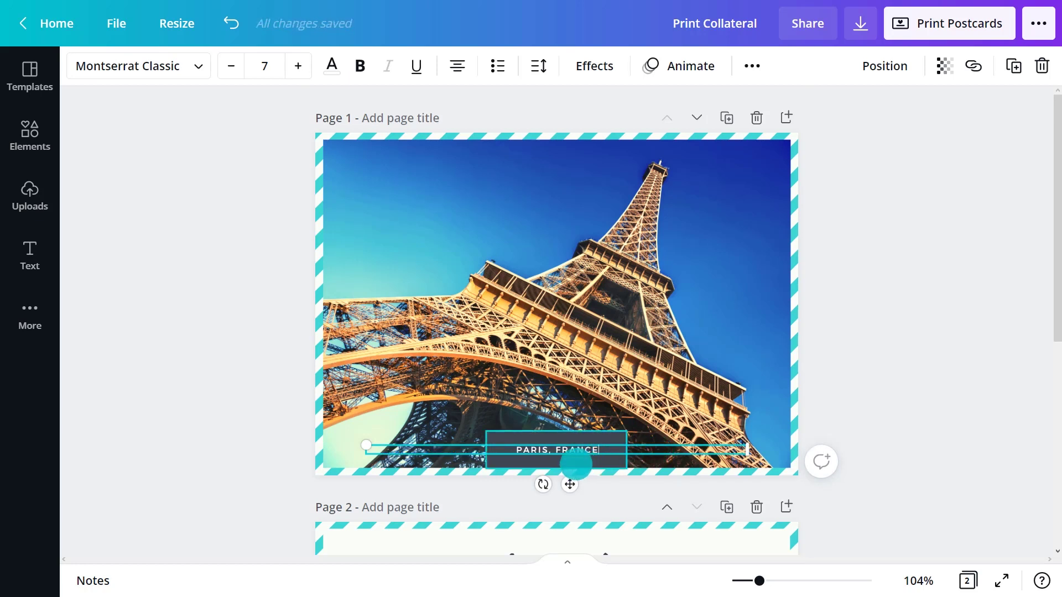
Send the grey bar behind the caption, then go to the back page
{"action": "left_click", "coordinate": [576, 462]}
{"action": "left_click", "coordinate": [828, 66]}
{"action": "left_click", "coordinate": [776, 115]}
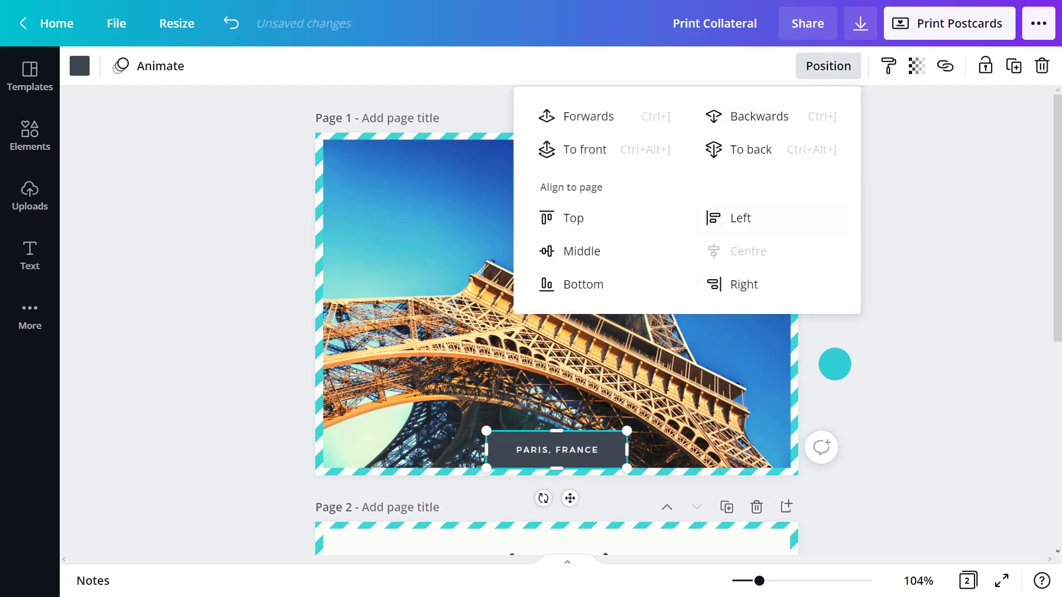
{"action": "left_click", "coordinate": [834, 362]}
{"action": "left_click", "coordinate": [834, 363]}
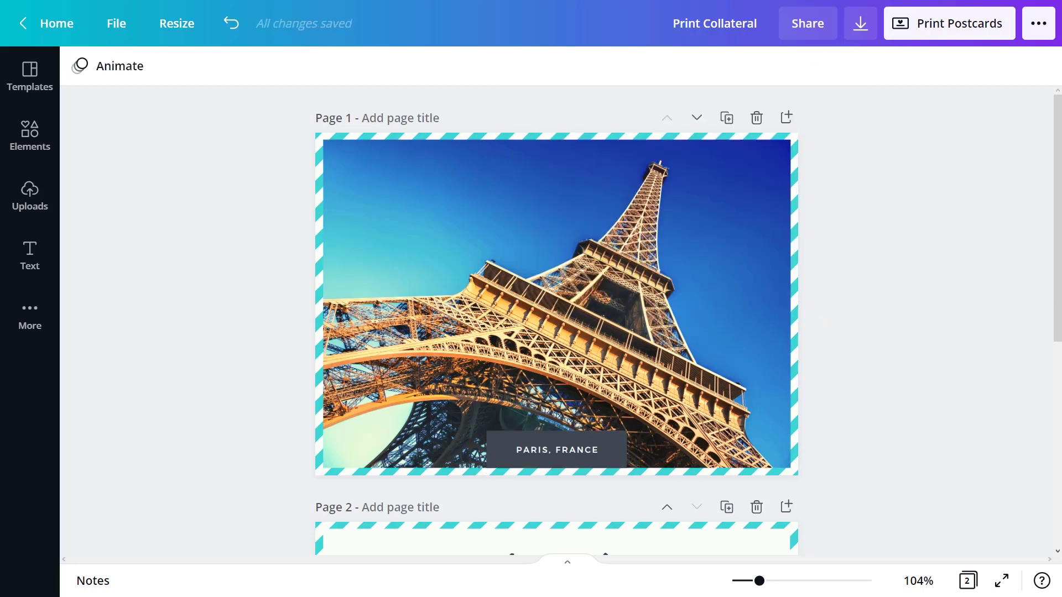
{"action": "key", "text": "ctrl+z"}
Move the postmark up-right and place a white circle on it
{"action": "left_click", "coordinate": [417, 357]}
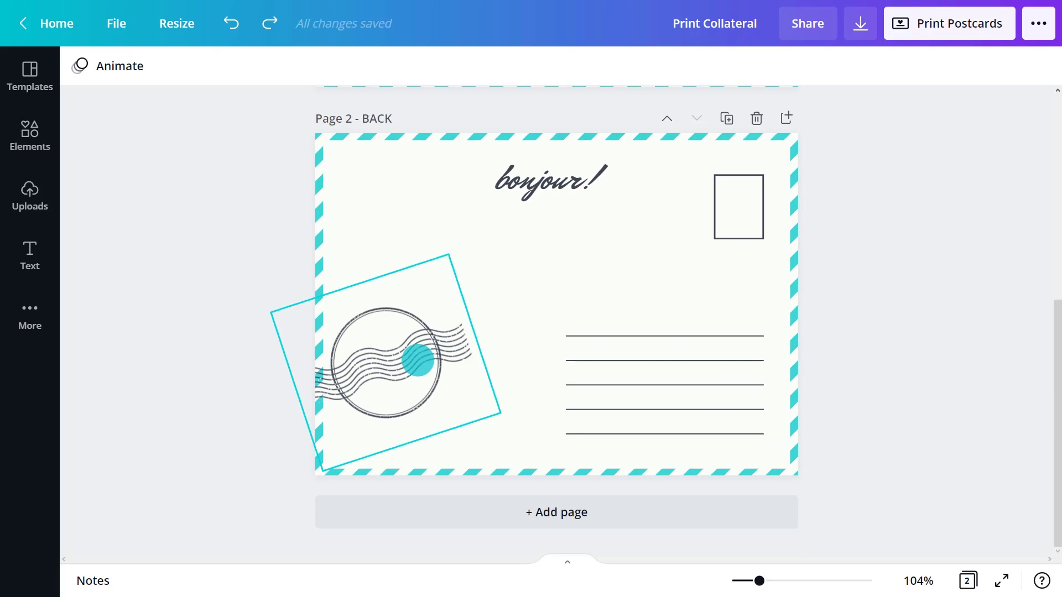
{"action": "left_click_drag", "start_coordinate": [420, 362], "coordinate": [450, 295]}
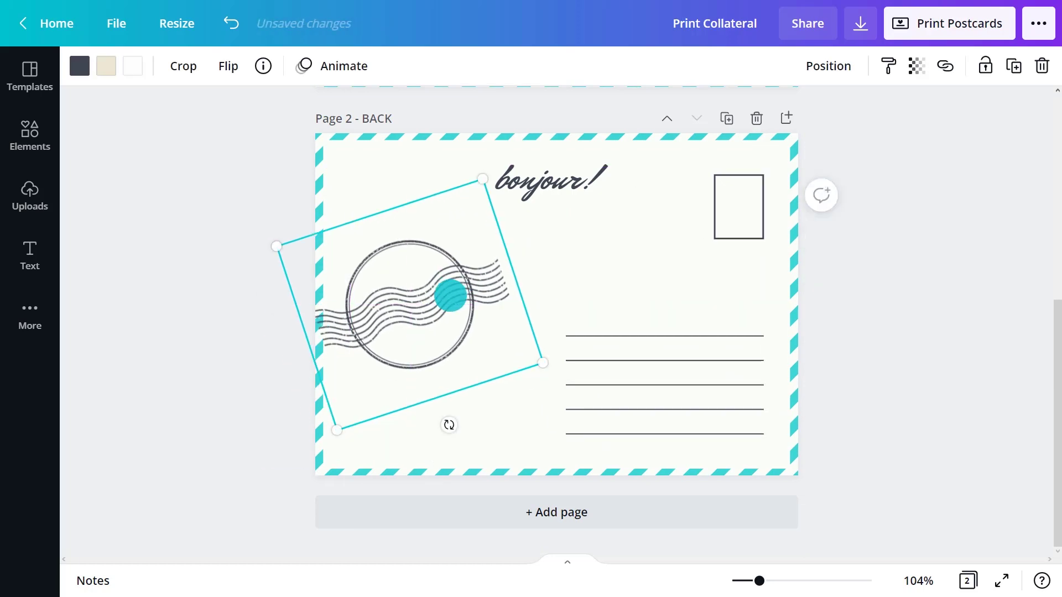
{"action": "key", "text": "c"}
{"action": "left_click_drag", "start_coordinate": [630, 234], "coordinate": [593, 277]}
{"action": "left_click_drag", "start_coordinate": [543, 328], "coordinate": [425, 300]}
{"action": "left_click", "coordinate": [79, 66]}
{"action": "left_click", "coordinate": [315, 149]}
Paste the Bono Travels logo, fit it inside the stamp, and delete the bonjour! heading
{"action": "key", "text": "ctrl+v"}
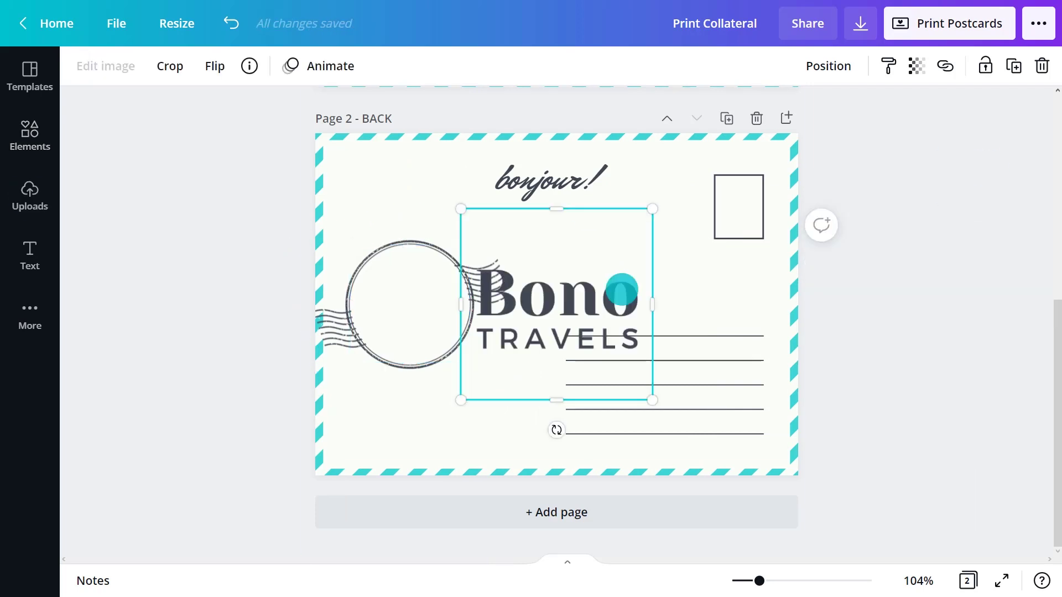
{"action": "left_click_drag", "start_coordinate": [619, 290], "coordinate": [513, 290]}
{"action": "left_click_drag", "start_coordinate": [543, 209], "coordinate": [441, 308]}
{"action": "left_click_drag", "start_coordinate": [395, 353], "coordinate": [409, 306]}
{"action": "left_click", "coordinate": [545, 263]}
{"action": "left_click", "coordinate": [531, 171]}
{"action": "key", "text": "Delete"}
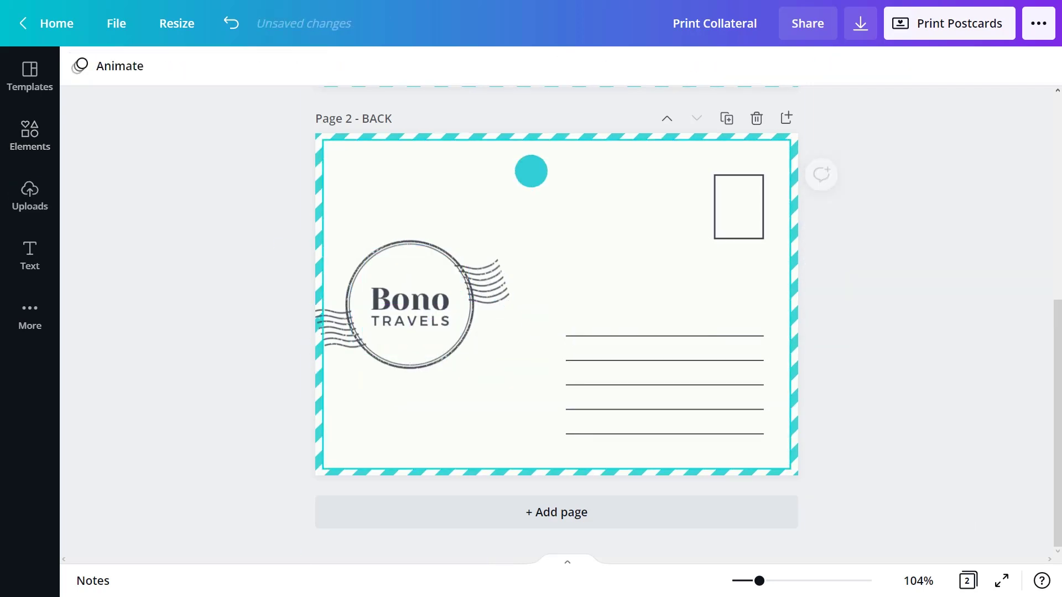
Add a text box with a widely spaced 'TRAVEL WITH US' heading and contact lines
{"action": "key", "text": "t"}
{"action": "left_click_drag", "start_coordinate": [569, 337], "coordinate": [566, 226]}
{"action": "double_click", "coordinate": [569, 182]}
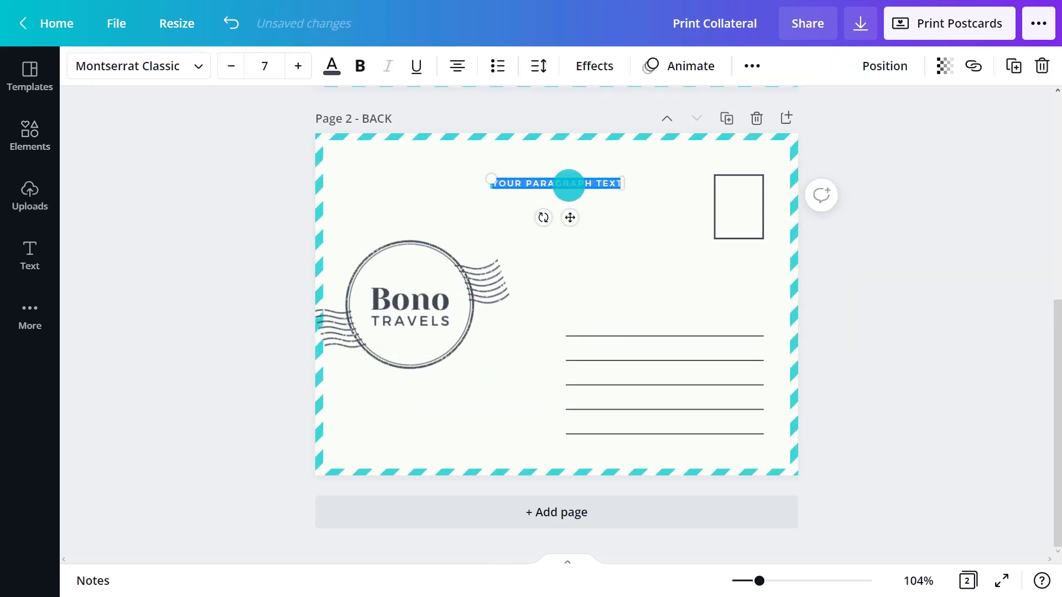
{"action": "type", "text": "WHAT AR"}
{"action": "left_click", "coordinate": [539, 66]}
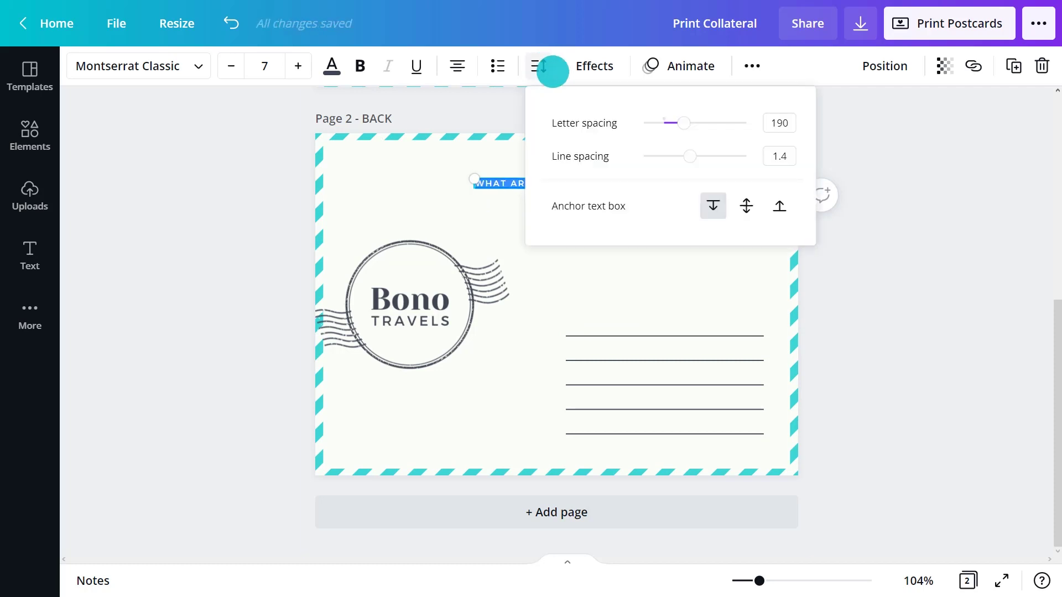
{"action": "left_click_drag", "start_coordinate": [677, 123], "coordinate": [703, 123]}
{"action": "type", "text": "t"}
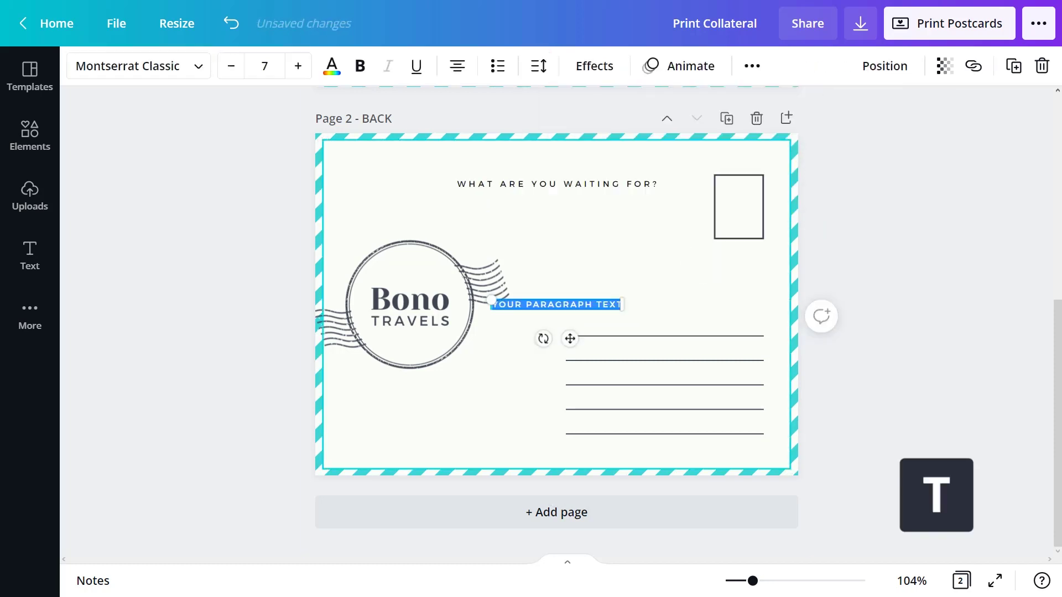
{"action": "type", "text": "TRAVEL WITH US."}
{"action": "key", "text": "Return"}
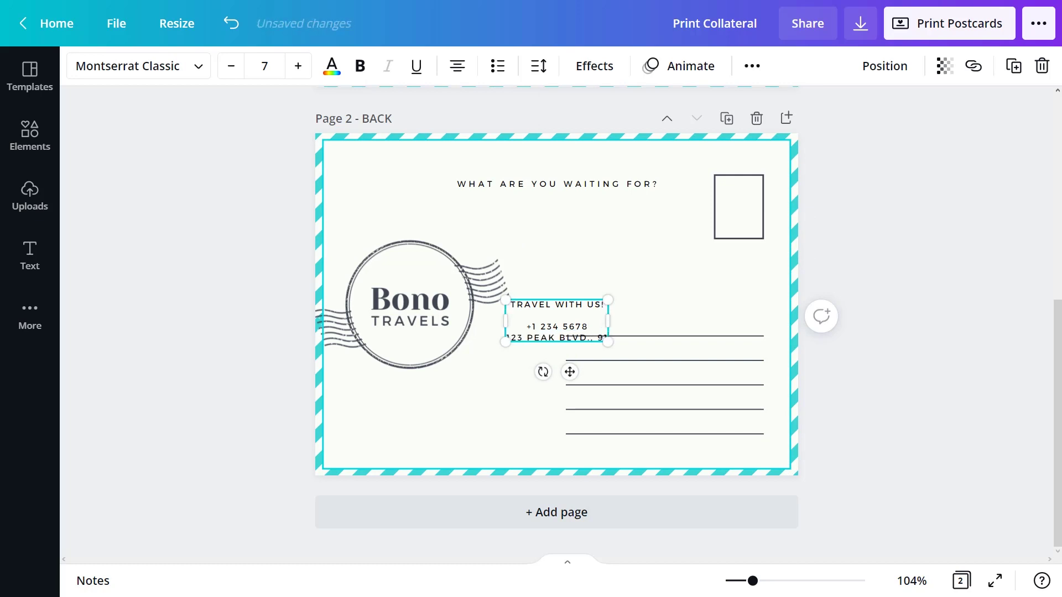
{"action": "type", "text": "1501, CA"}
Left-align the contact block, move it down-left, and colour the heading turquoise
{"action": "key", "text": "ctrl+a"}
{"action": "left_click", "coordinate": [457, 66]}
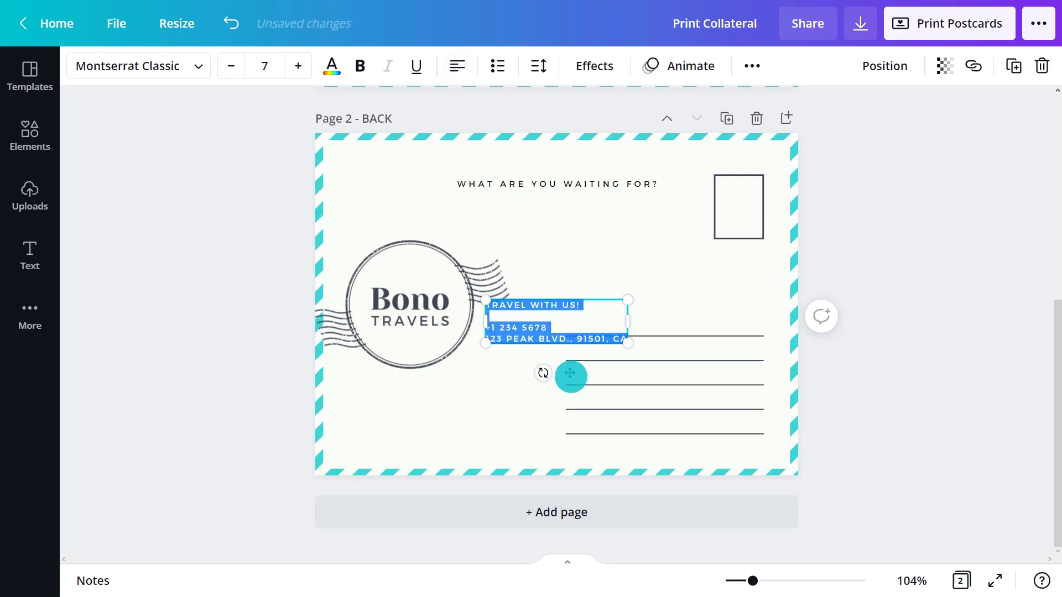
{"action": "left_click_drag", "start_coordinate": [571, 375], "coordinate": [445, 464]}
{"action": "triple_click", "coordinate": [441, 396]}
{"action": "left_click", "coordinate": [331, 65]}
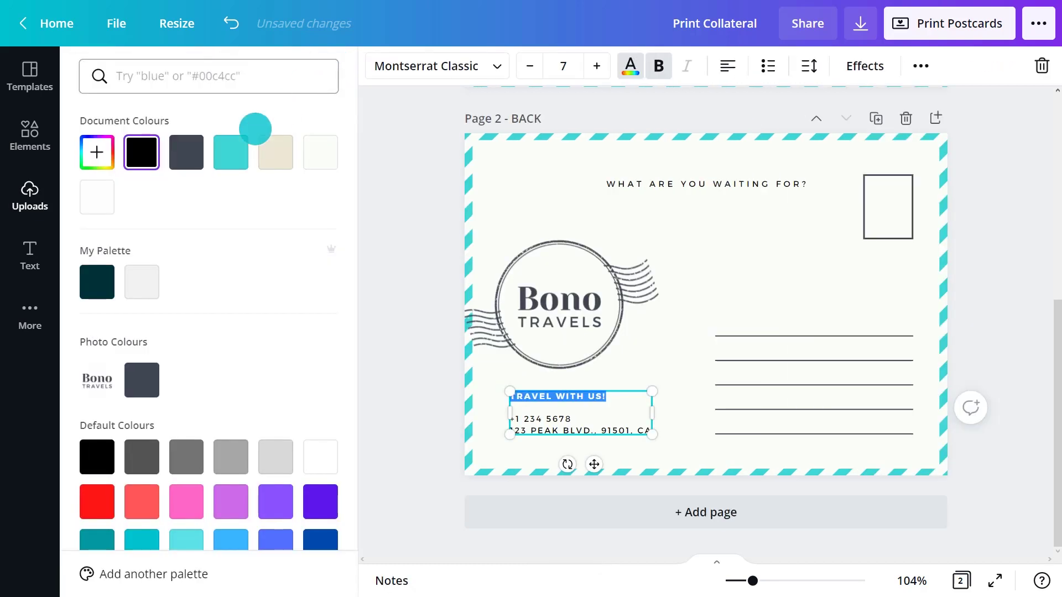
{"action": "left_click", "coordinate": [231, 150]}
Set the phone and address lines to Montserrat, letter spacing 47, without all-caps
{"action": "left_click_drag", "start_coordinate": [652, 432], "coordinate": [510, 418]}
{"action": "left_click", "coordinate": [487, 65]}
{"action": "type", "text": "montserrat"}
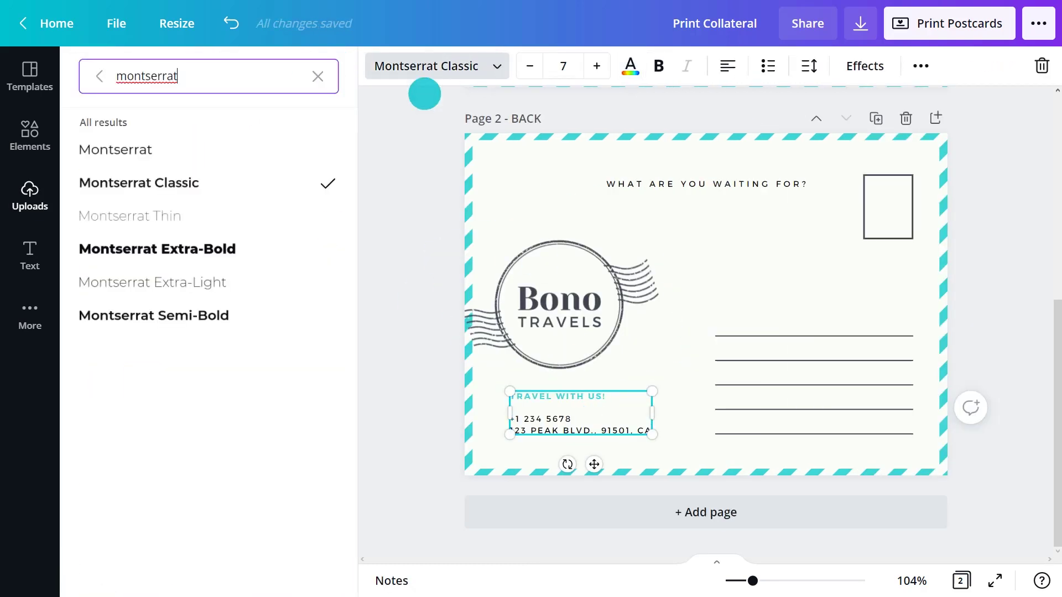
{"action": "left_click", "coordinate": [268, 149]}
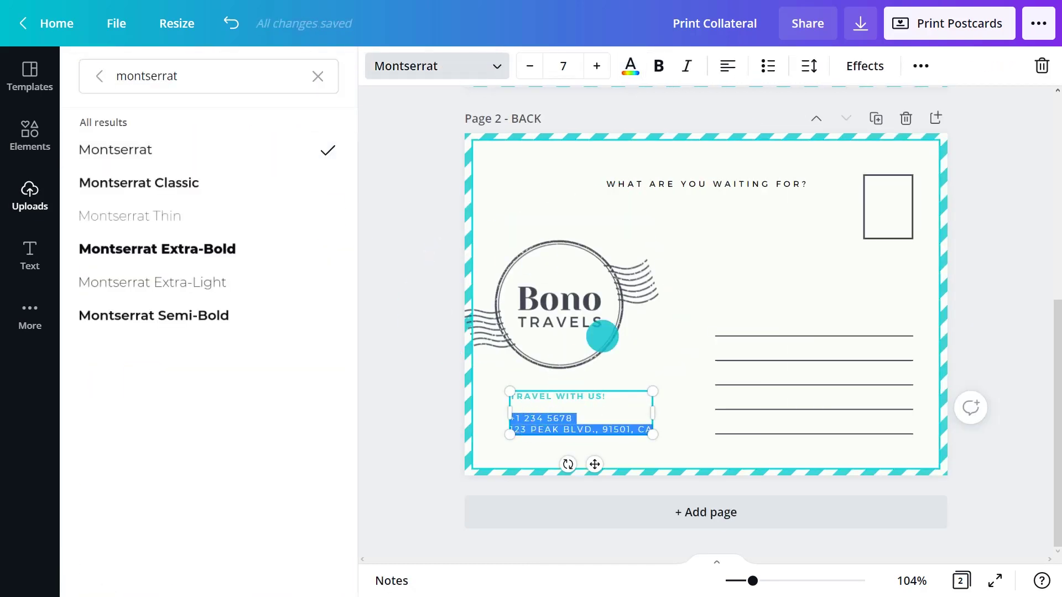
{"action": "left_click", "coordinate": [809, 66]}
{"action": "left_click_drag", "start_coordinate": [925, 123], "coordinate": [908, 121]}
{"action": "left_click", "coordinate": [920, 66]}
{"action": "left_click", "coordinate": [561, 108]}
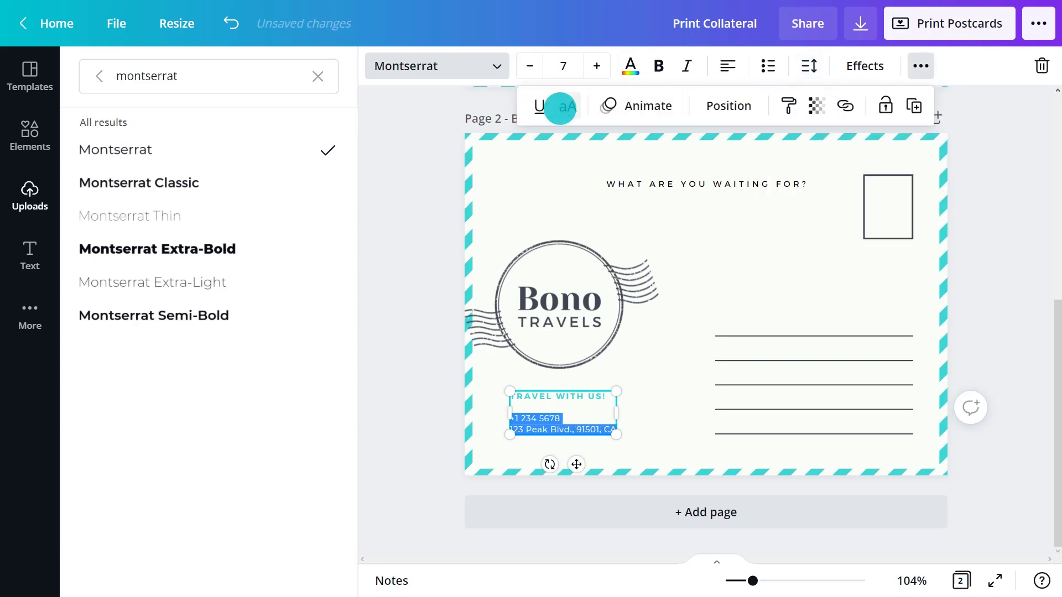
{"action": "left_click", "coordinate": [988, 272]}
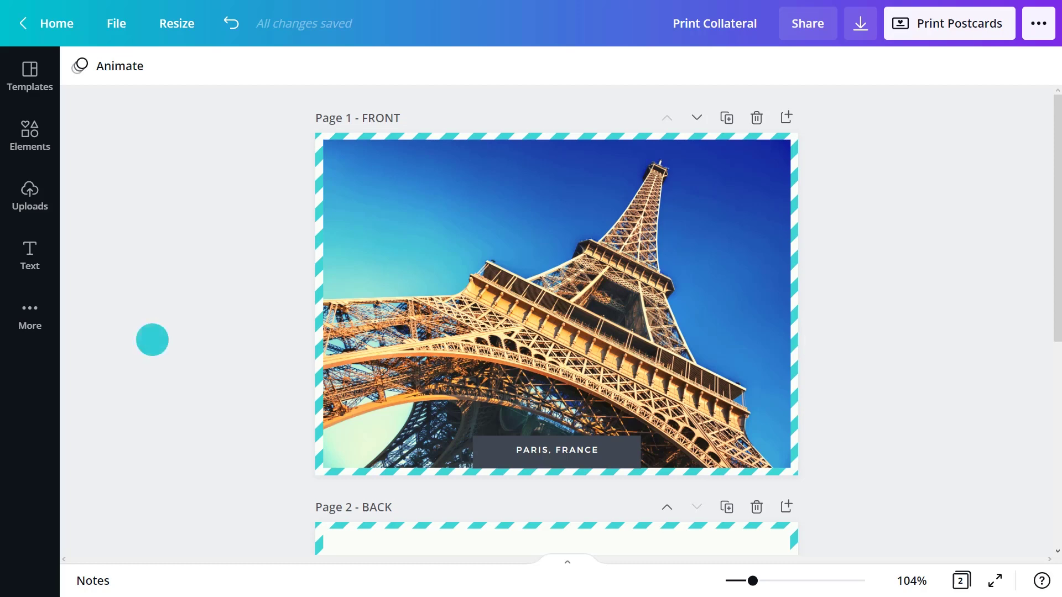
From All your designs, make a copy of the Print Collateral design
{"action": "left_click", "coordinate": [117, 24]}
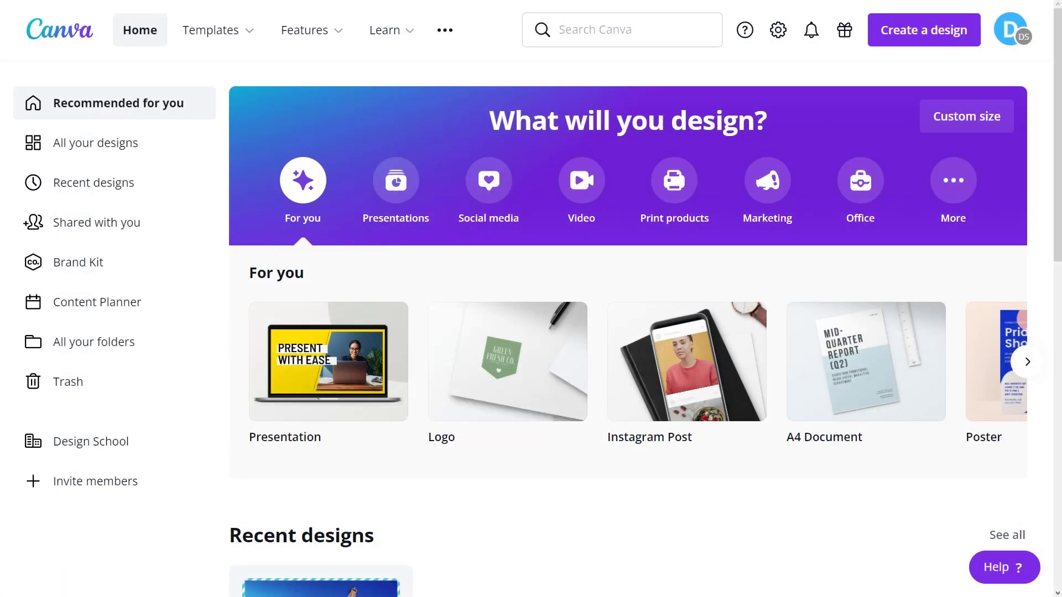
{"action": "left_click", "coordinate": [116, 136]}
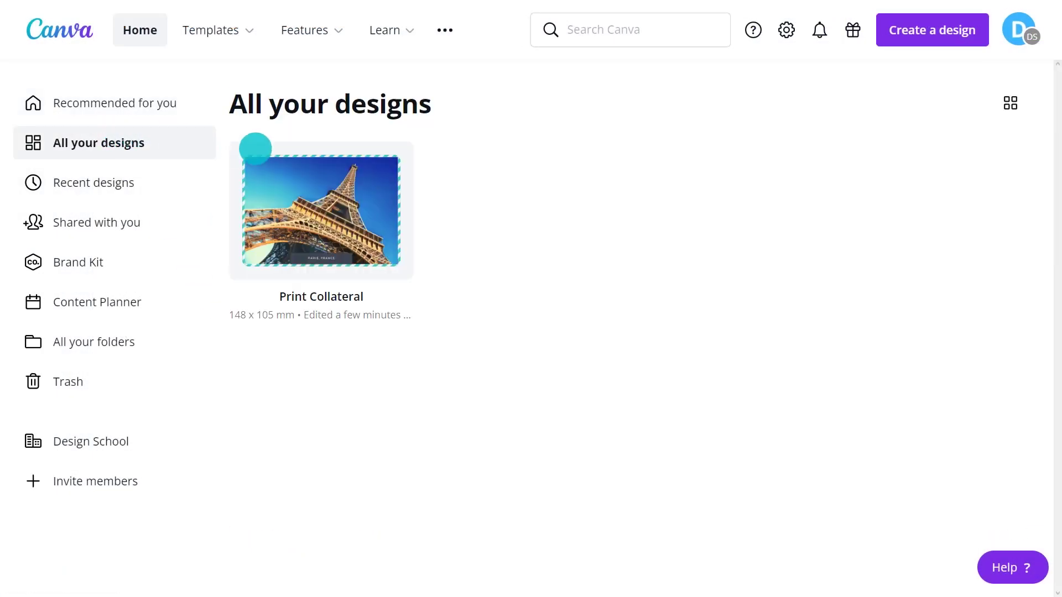
{"action": "left_click", "coordinate": [394, 161]}
{"action": "left_click", "coordinate": [451, 273]}
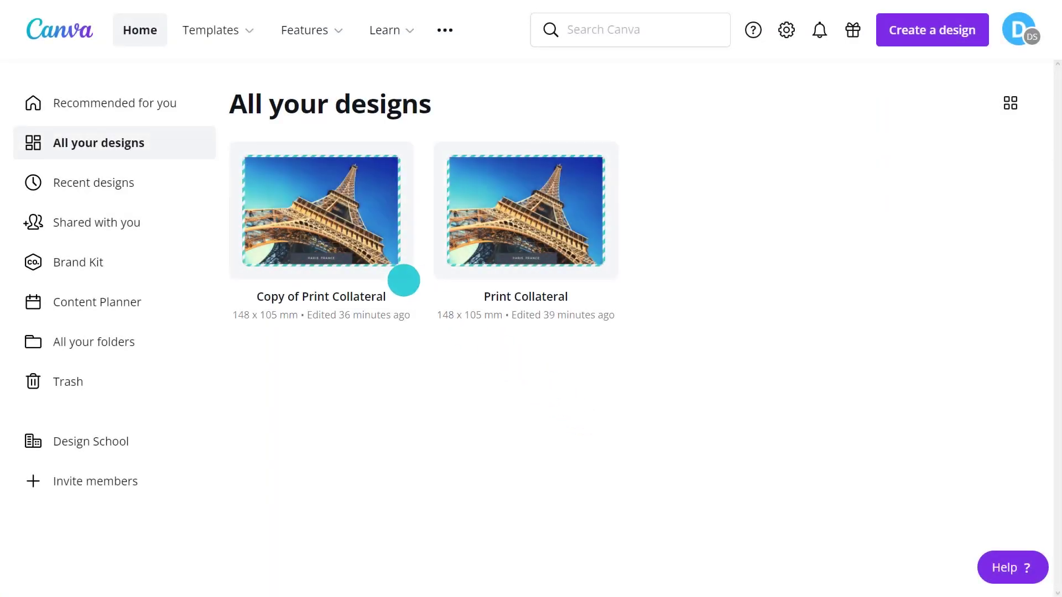
In the copy, replace the Eiffel Tower background with a Barcelona cathedral photo
{"action": "left_click", "coordinate": [341, 232]}
{"action": "left_click", "coordinate": [29, 136]}
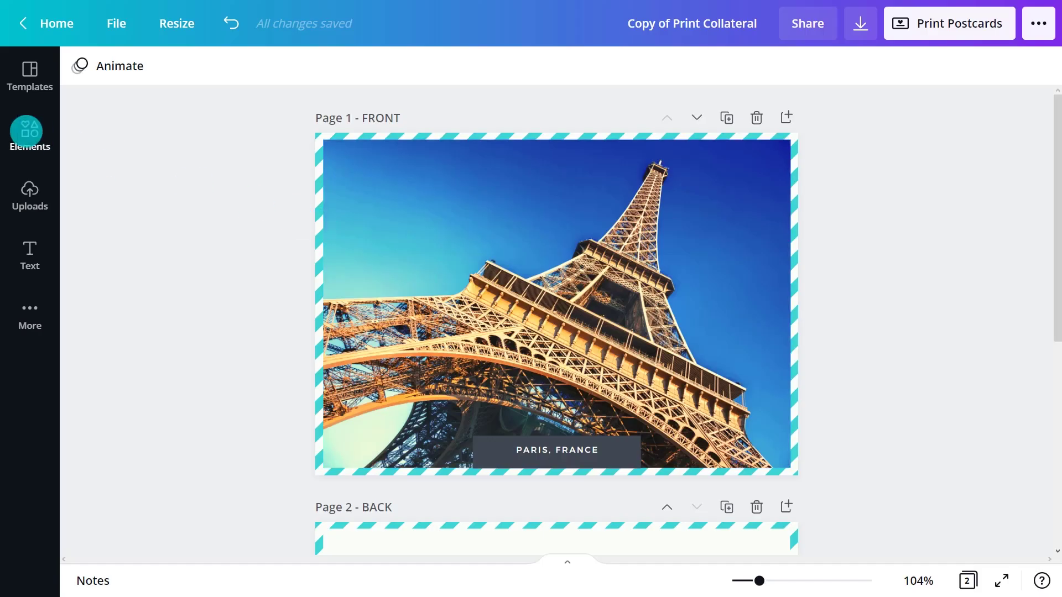
{"action": "left_click", "coordinate": [114, 72]}
{"action": "type", "text": "Barcelona Cathedral Spain In S"}
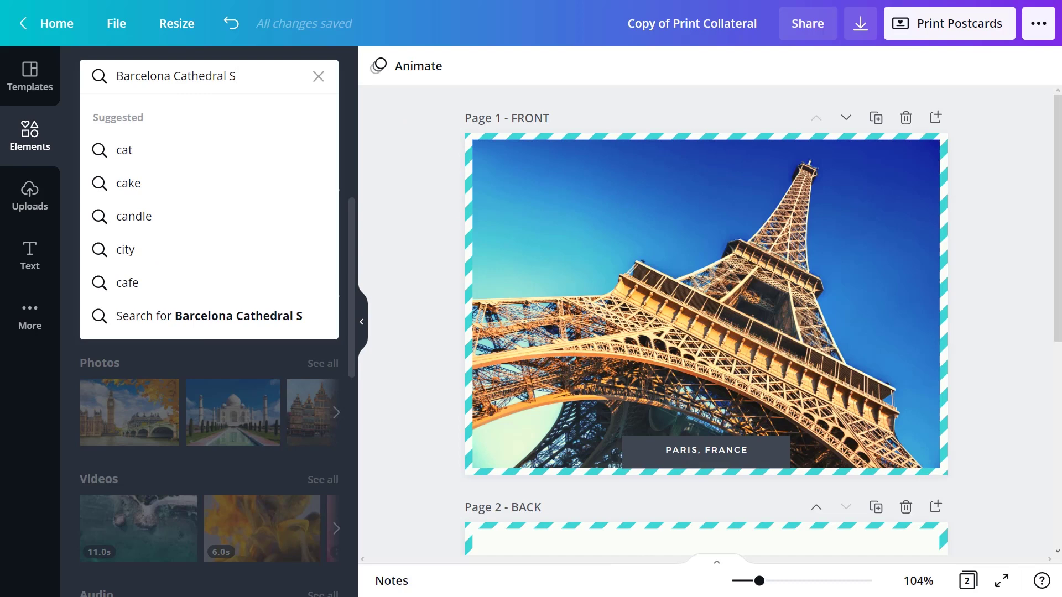
{"action": "key", "text": "Return"}
{"action": "left_click", "coordinate": [279, 265]}
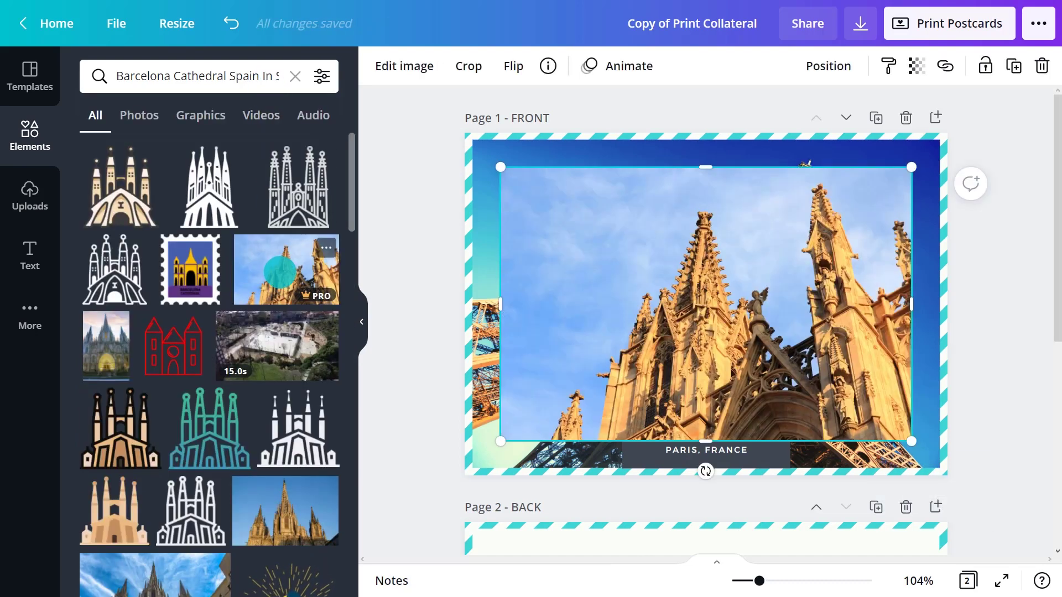
{"action": "left_click", "coordinate": [357, 316]}
{"action": "left_click_drag", "start_coordinate": [362, 315], "coordinate": [520, 261]}
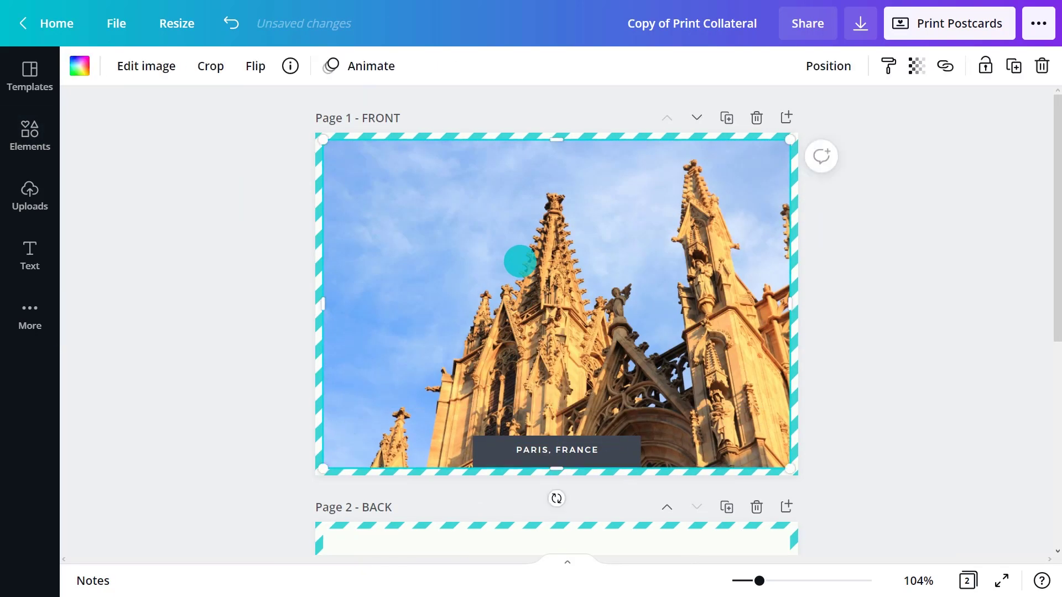
Give the cathedral photo the Summer filter and change the caption to BARCELONA, SPAIN
{"action": "left_click", "coordinate": [137, 67]}
{"action": "scroll", "coordinate": [354, 201], "scroll_direction": "down", "scroll_amount": 7}
{"action": "left_click", "coordinate": [318, 180]}
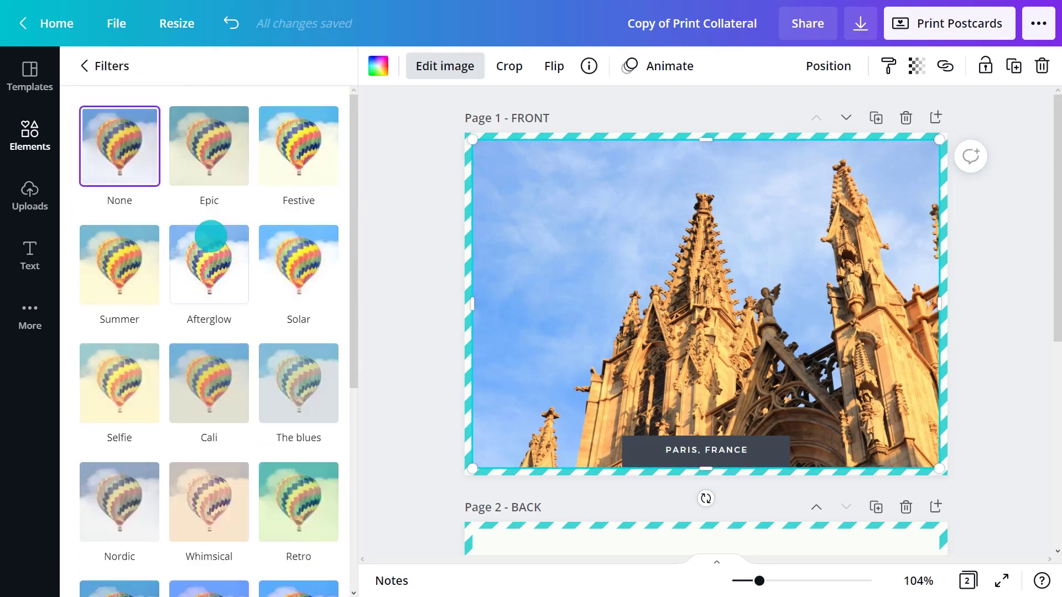
{"action": "left_click", "coordinate": [143, 278]}
{"action": "left_click", "coordinate": [539, 448]}
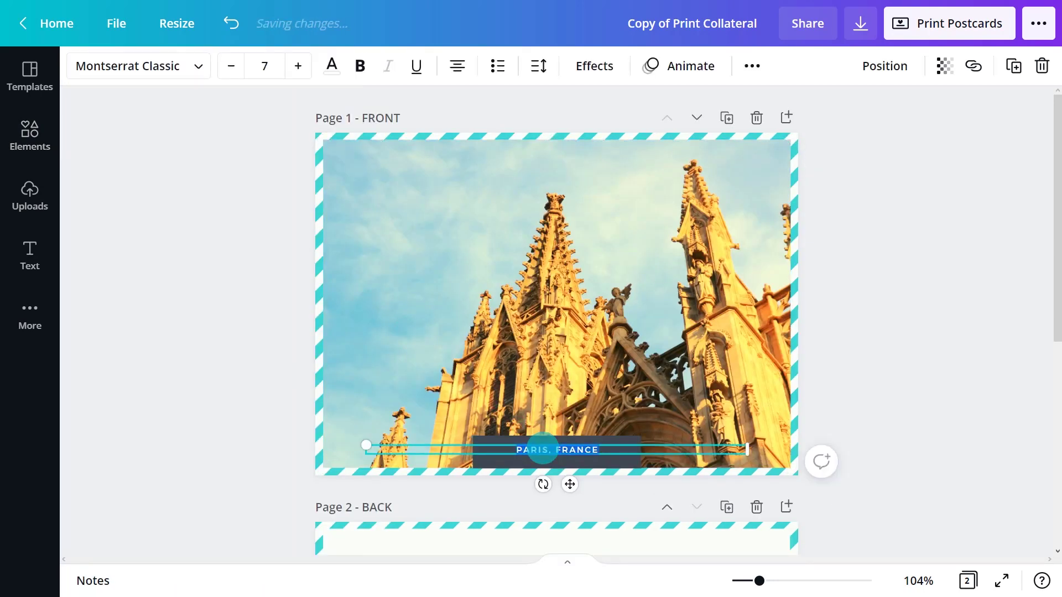
{"action": "type", "text": "BARCELONA, SPAIN"}
Recolour the striped border orange on every page
{"action": "left_click", "coordinate": [291, 248]}
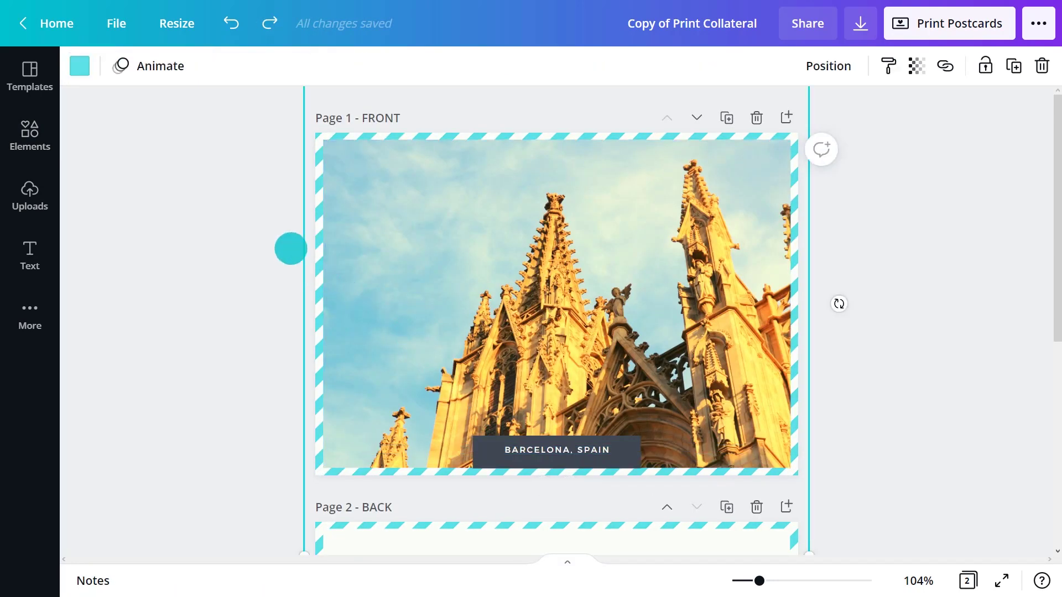
{"action": "left_click", "coordinate": [75, 66]}
{"action": "left_click", "coordinate": [231, 378]}
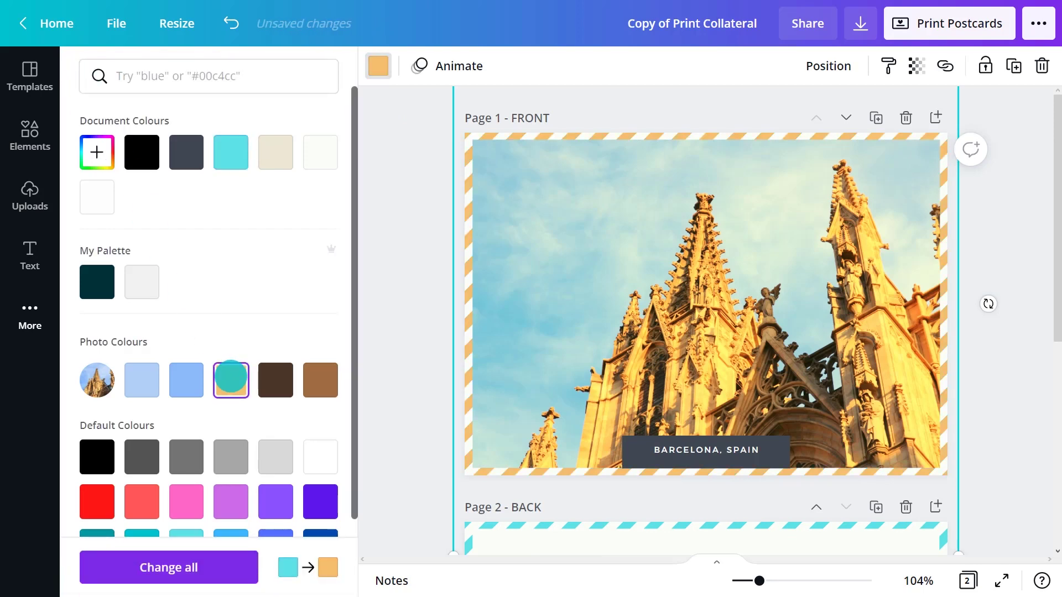
{"action": "left_click", "coordinate": [171, 564]}
{"action": "left_click", "coordinate": [390, 384]}
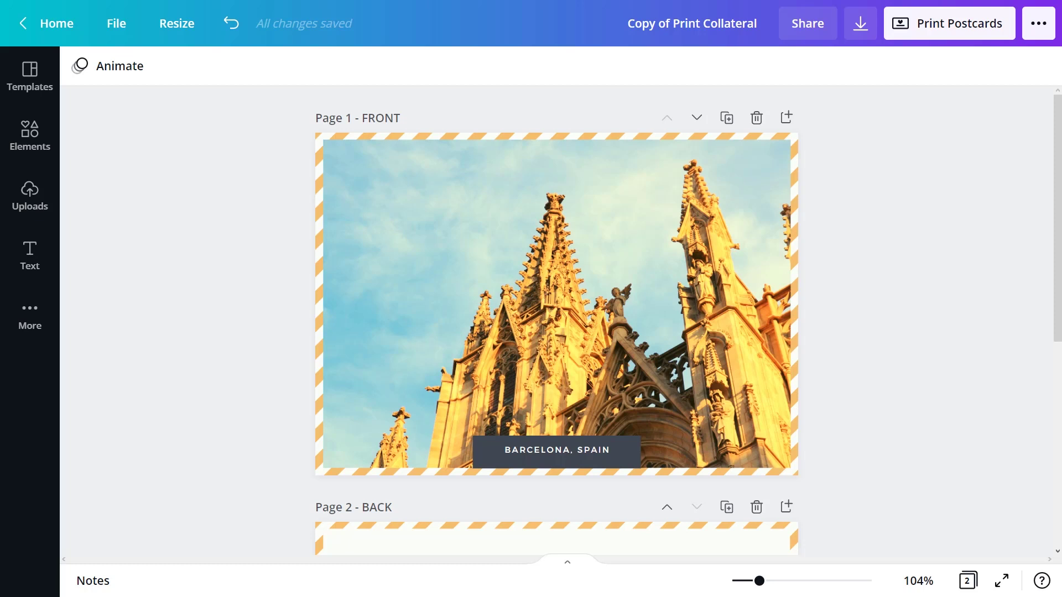
Create a resized copy of the postcard at 9 x 6 inches
{"action": "left_click", "coordinate": [169, 24]}
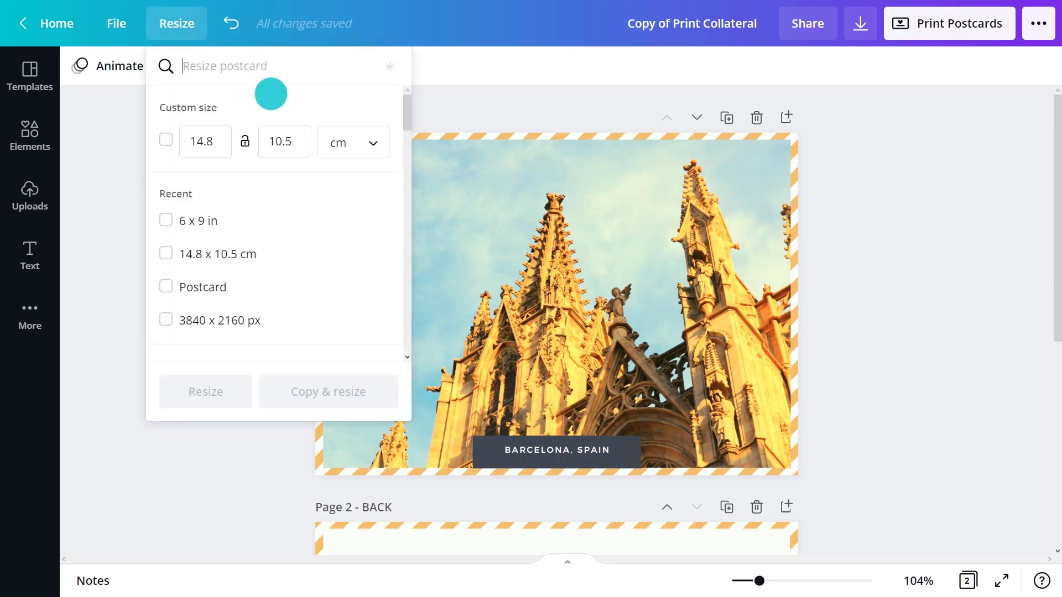
{"action": "left_click", "coordinate": [332, 138]}
{"action": "left_click", "coordinate": [346, 76]}
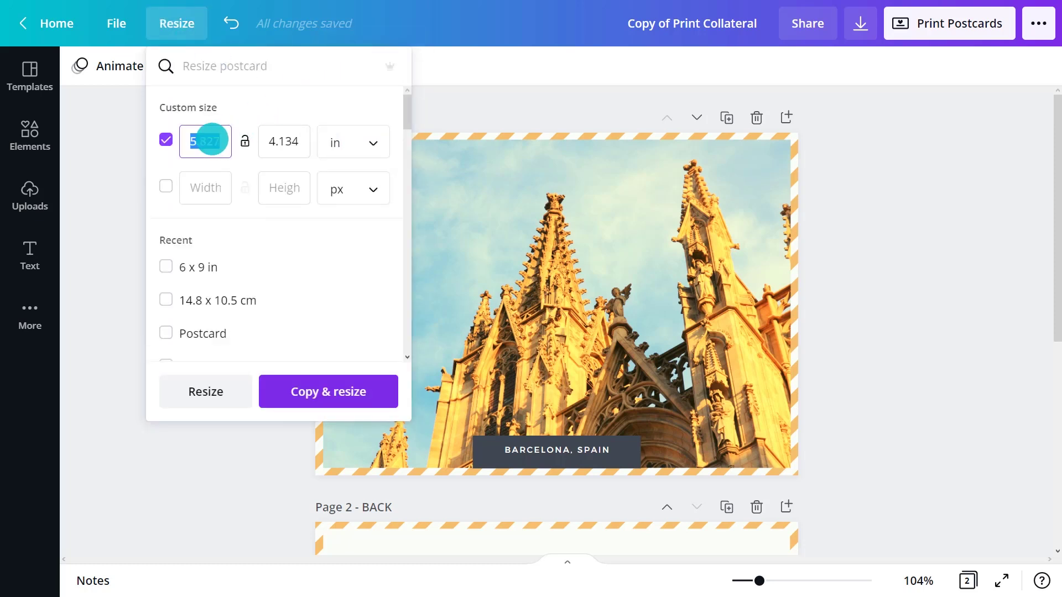
{"action": "left_click", "coordinate": [279, 141]}
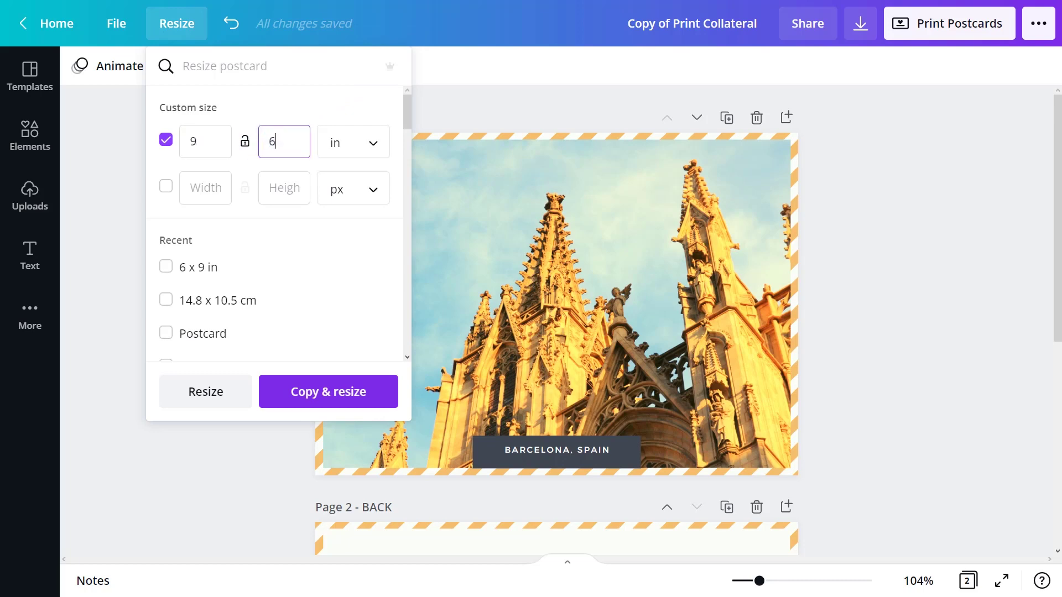
{"action": "type", "text": "6"}
{"action": "left_click", "coordinate": [329, 391]}
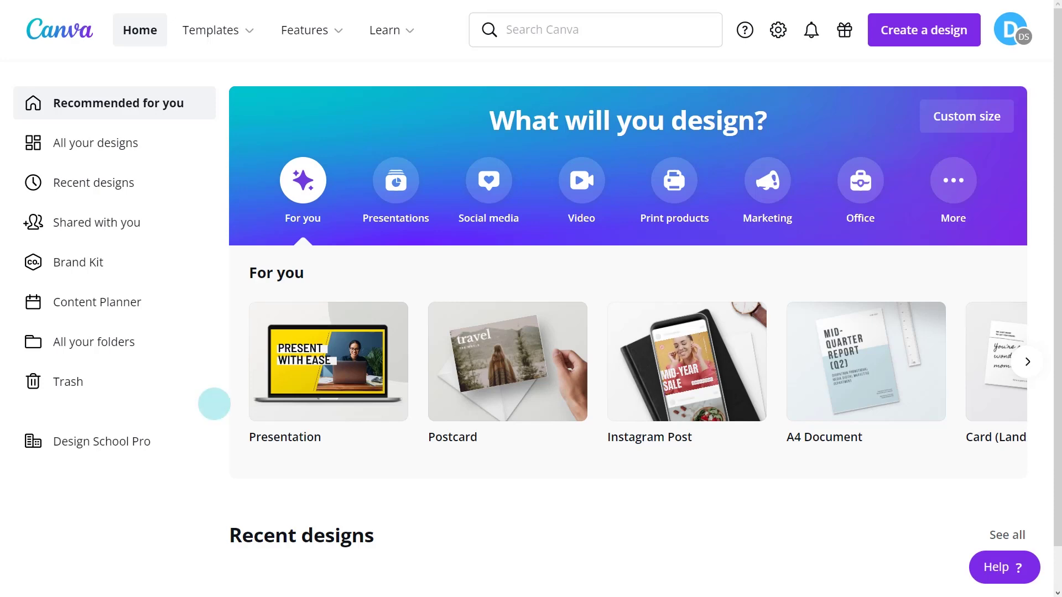
Find portrait invitation templates filtered to black and open Gatsby Gala Night
{"action": "left_click", "coordinate": [593, 41]}
{"action": "type", "text": "invitation"}
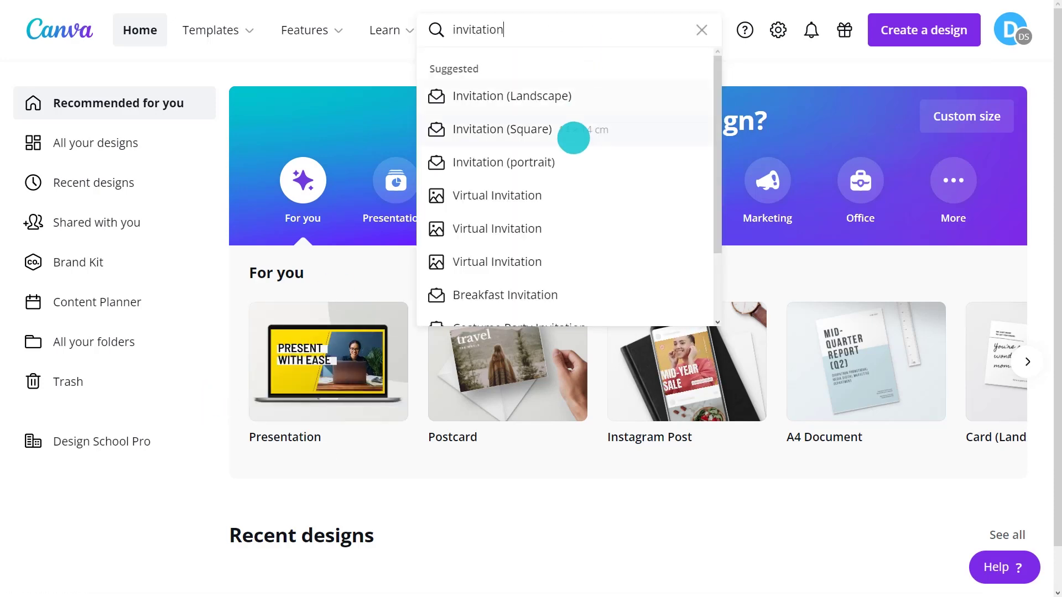
{"action": "left_click", "coordinate": [569, 161]}
{"action": "left_click", "coordinate": [40, 294]}
{"action": "scroll", "coordinate": [36, 294], "scroll_direction": "down", "scroll_amount": 10}
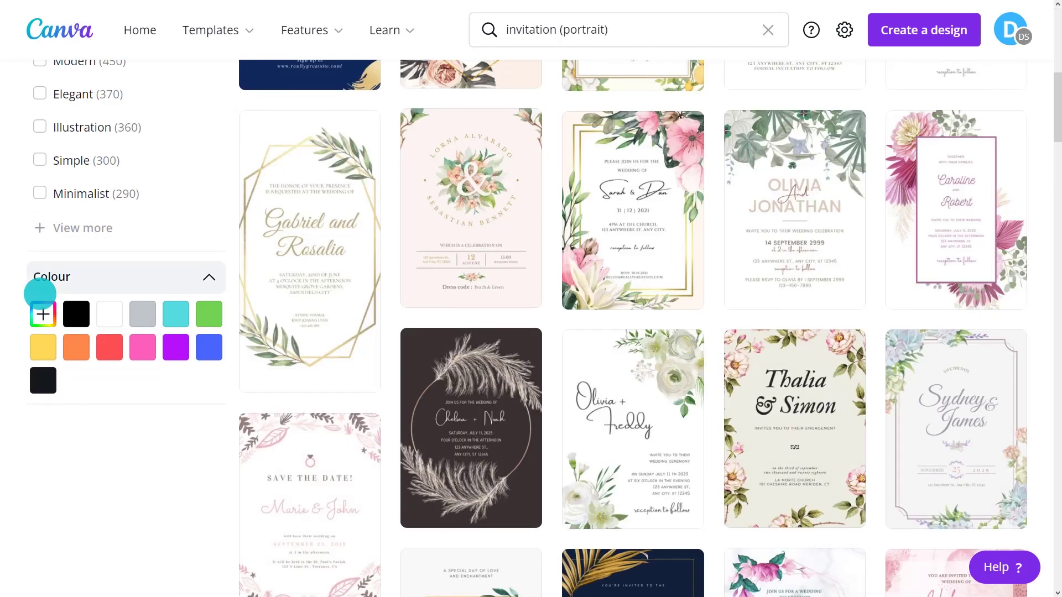
{"action": "left_click", "coordinate": [73, 311]}
{"action": "scroll", "coordinate": [74, 318], "scroll_direction": "down", "scroll_amount": 5}
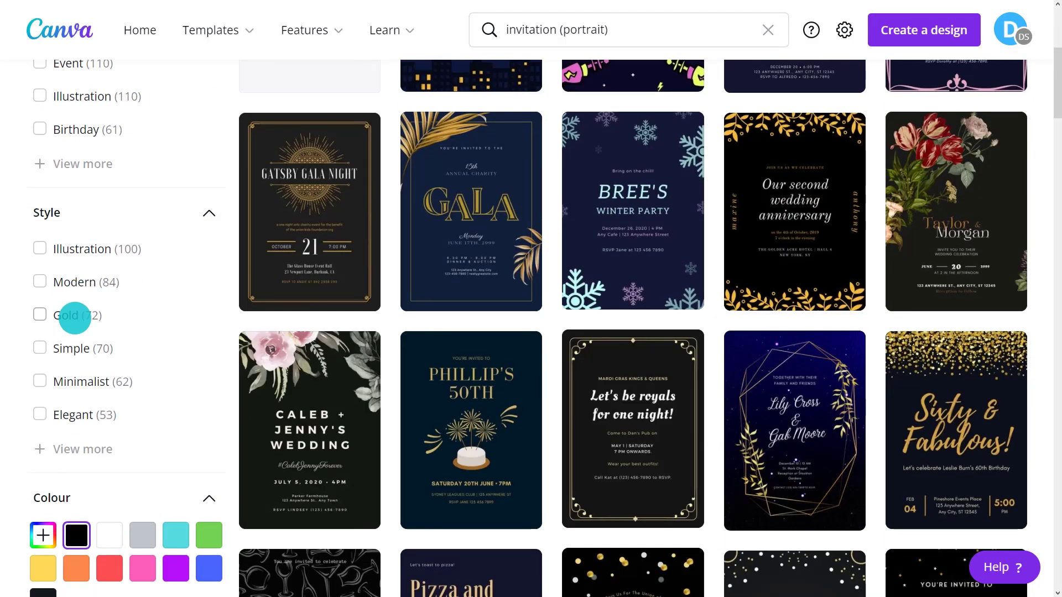
{"action": "left_click", "coordinate": [310, 274]}
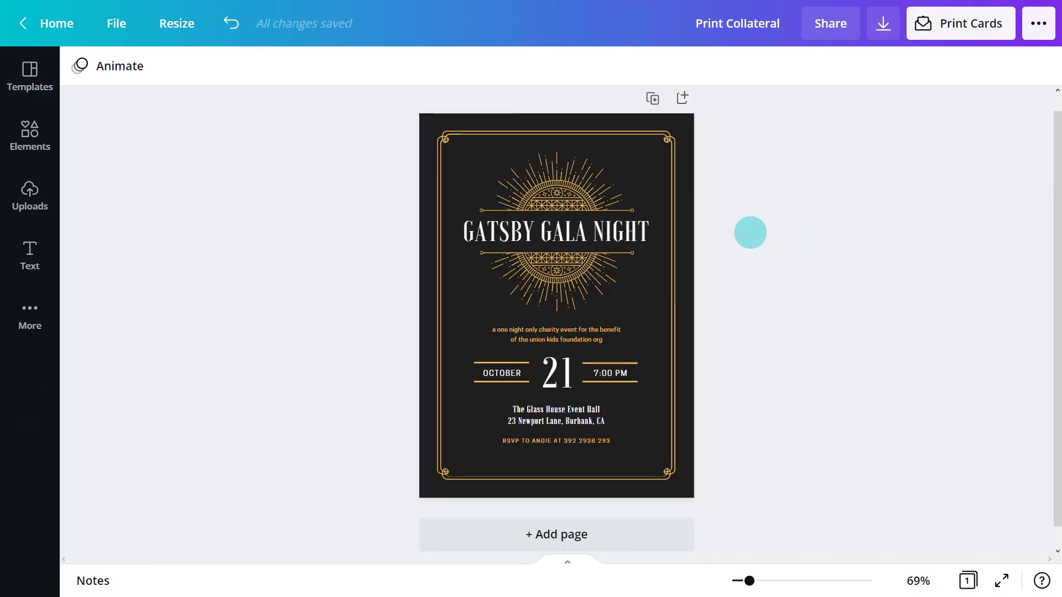
Delete the top and bottom sunburst ornaments
{"action": "left_click", "coordinate": [583, 206]}
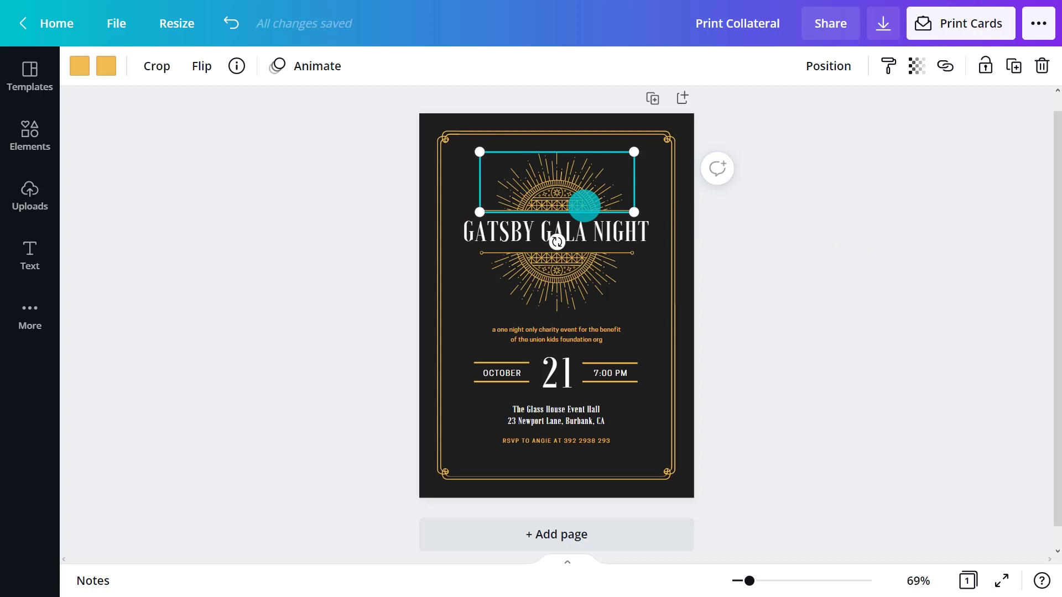
{"action": "key", "text": "Delete"}
{"action": "left_click", "coordinate": [569, 271]}
{"action": "key", "text": "Delete"}
Search Elements for 'vector art deco' and add an art-deco ornament
{"action": "left_click", "coordinate": [32, 140]}
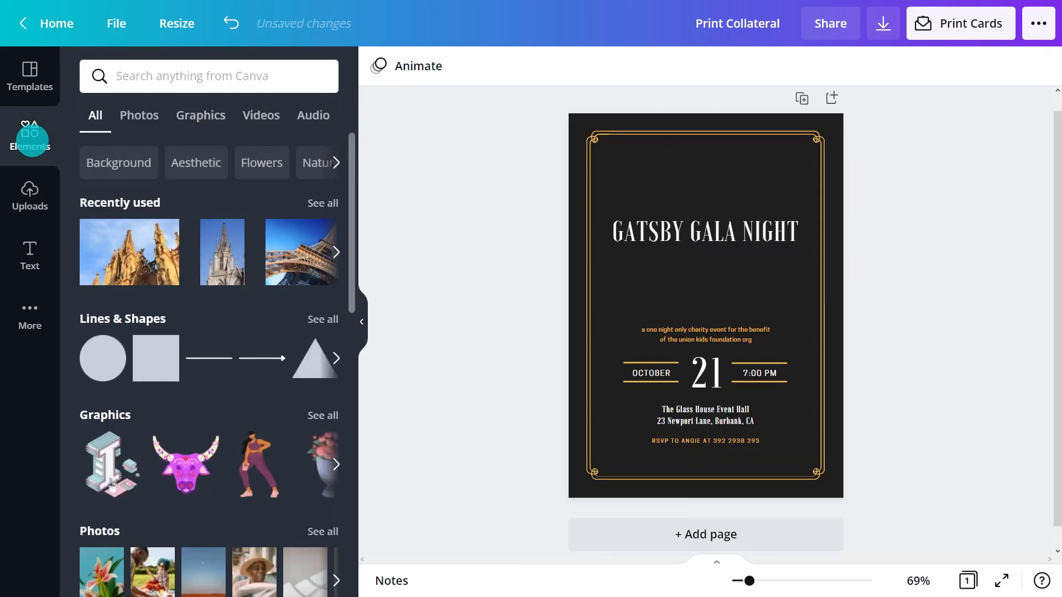
{"action": "left_click", "coordinate": [204, 78]}
{"action": "type", "text": "vector art deco"}
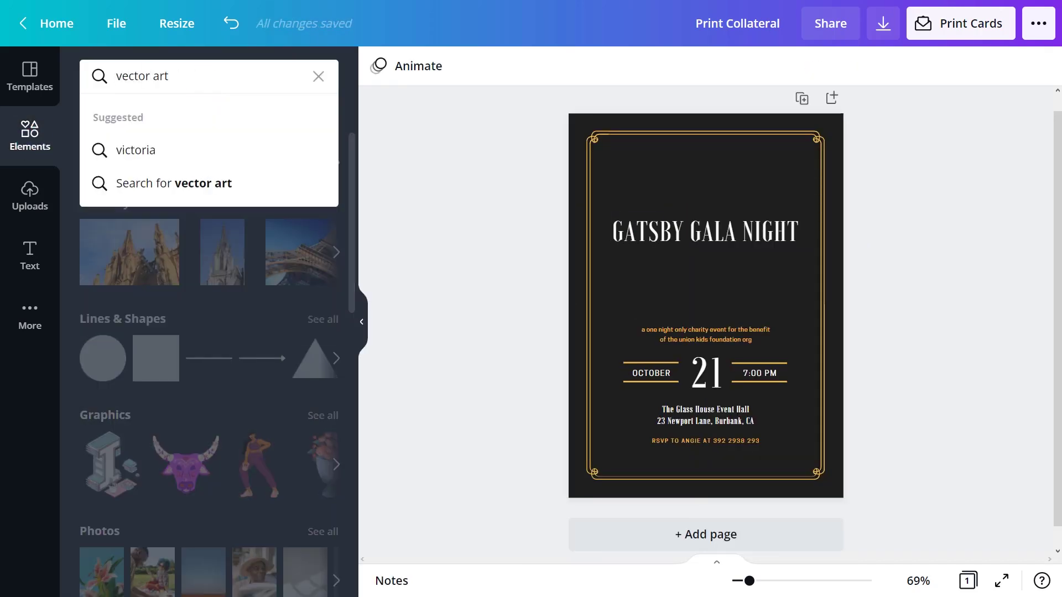
{"action": "key", "text": "Return"}
{"action": "left_click", "coordinate": [203, 172]}
Move the ornament over the title, enlarge it to about 3.3 x 2.8, and colour it gold
{"action": "left_click", "coordinate": [362, 321]}
{"action": "left_click_drag", "start_coordinate": [549, 302], "coordinate": [549, 233]}
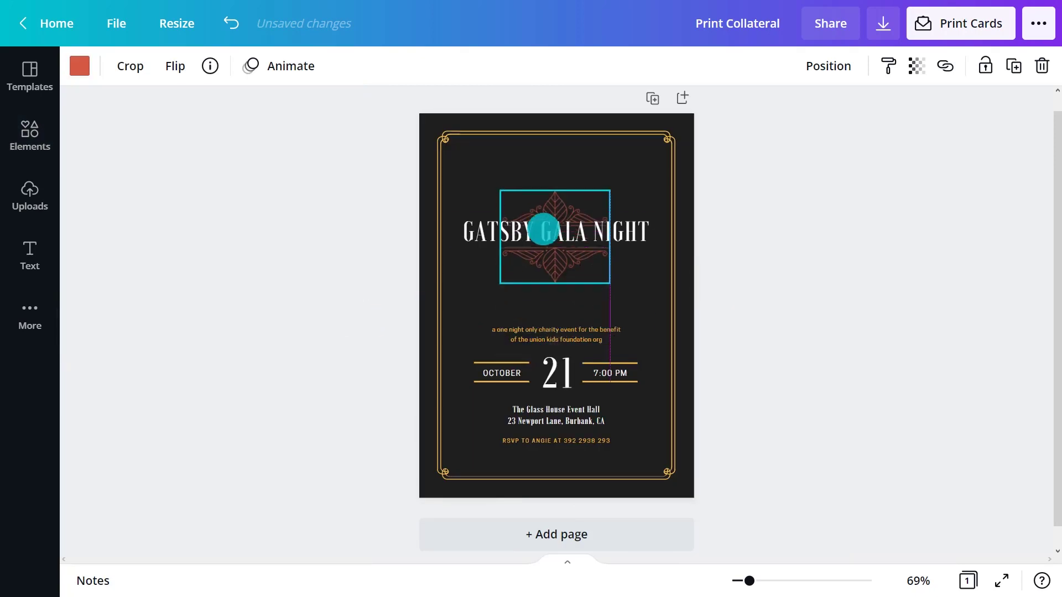
{"action": "left_click_drag", "start_coordinate": [616, 283], "coordinate": [647, 308]}
{"action": "left_click_drag", "start_coordinate": [500, 185], "coordinate": [466, 153]}
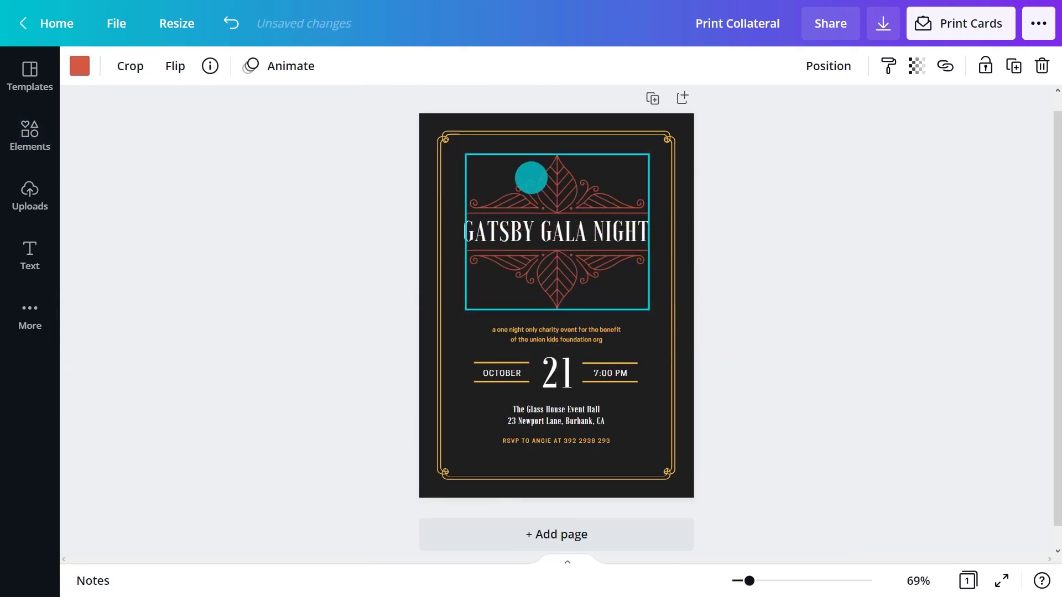
{"action": "left_click", "coordinate": [531, 177]}
{"action": "left_click", "coordinate": [79, 66]}
{"action": "left_click", "coordinate": [225, 152]}
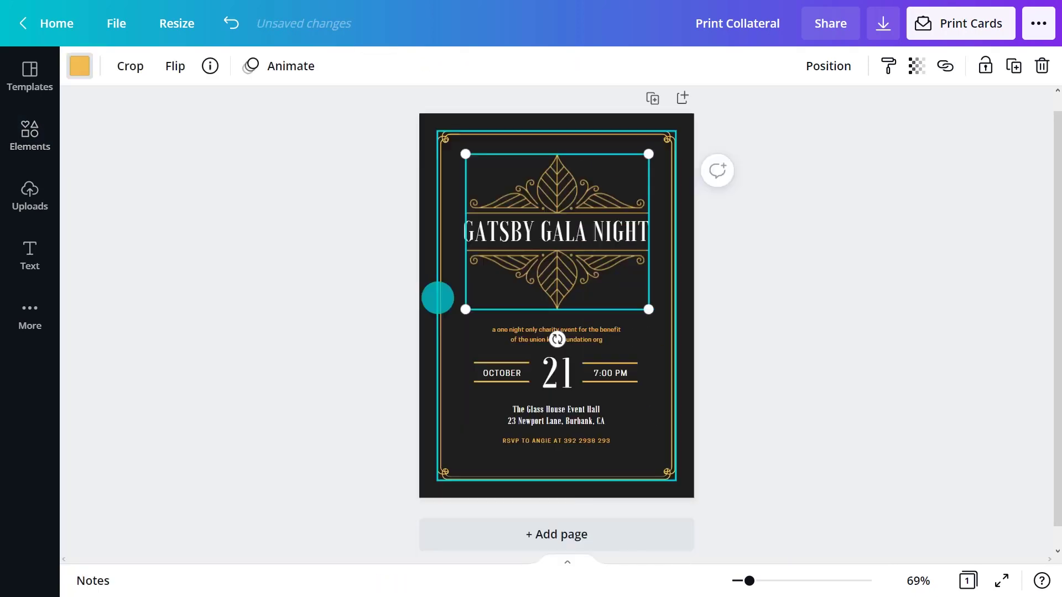
Replace the tagline with the charity event text and change the date to AUGUST 31 at 7:30
{"action": "double_click", "coordinate": [526, 332]}
{"action": "type", "text": "a fancy dr"}
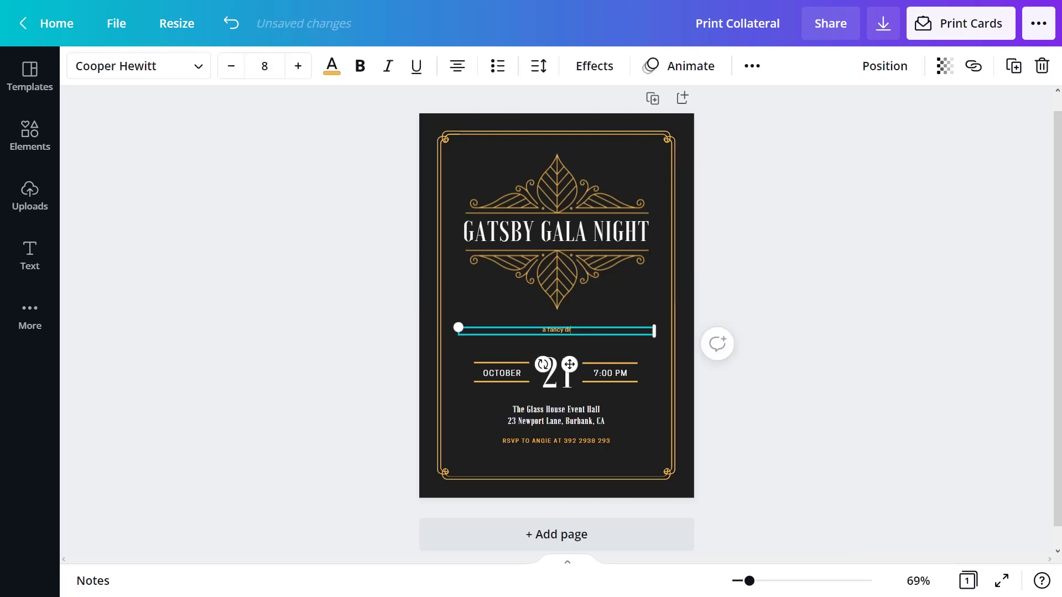
{"action": "type", "text": "ess charity event for the benefit of the union kids foundation org"}
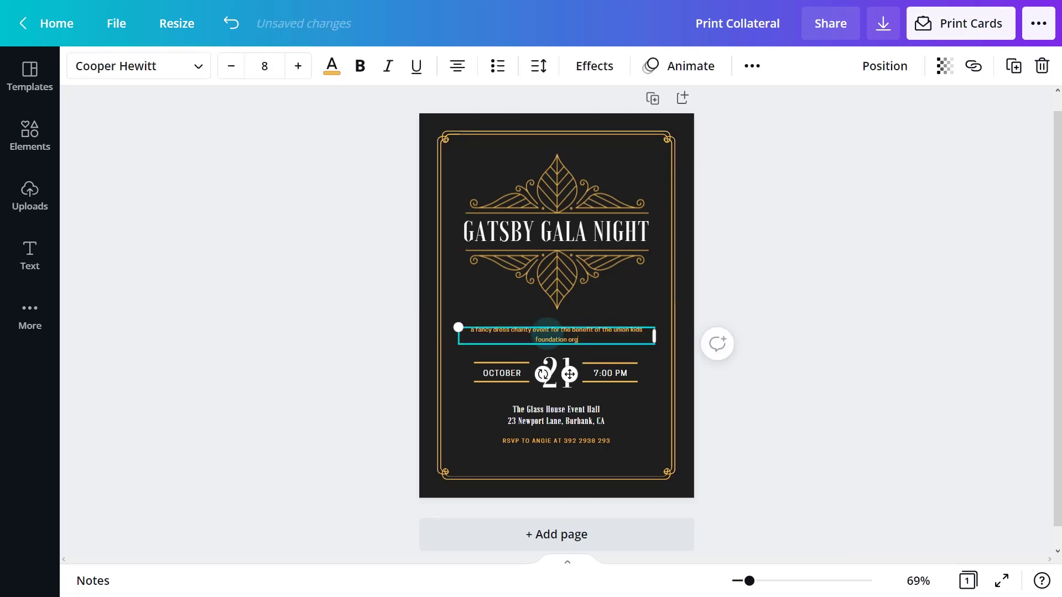
{"action": "double_click", "coordinate": [504, 370]}
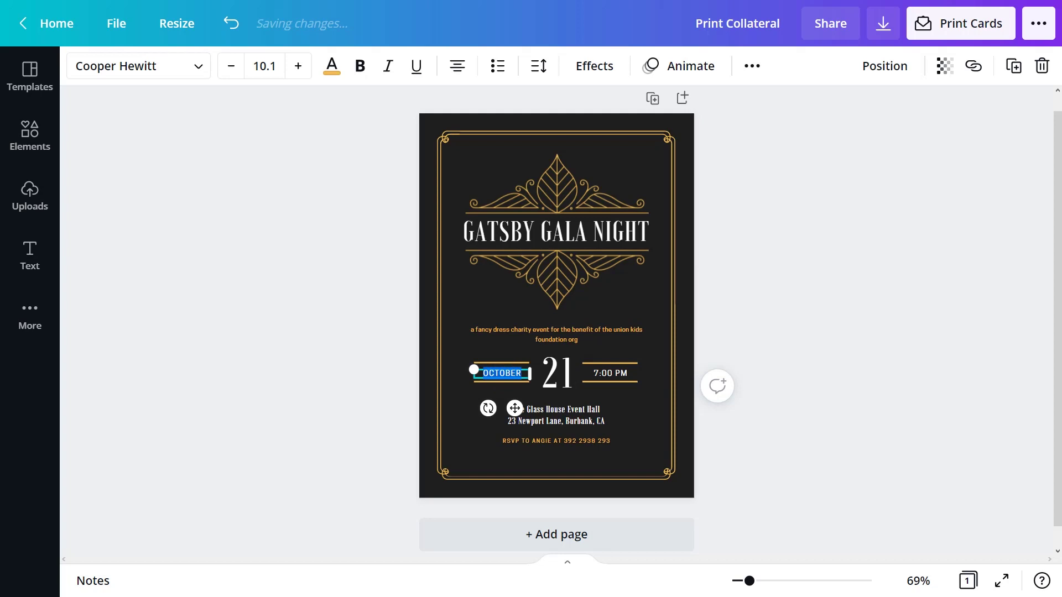
{"action": "type", "text": "AUGUST"}
{"action": "double_click", "coordinate": [608, 373]}
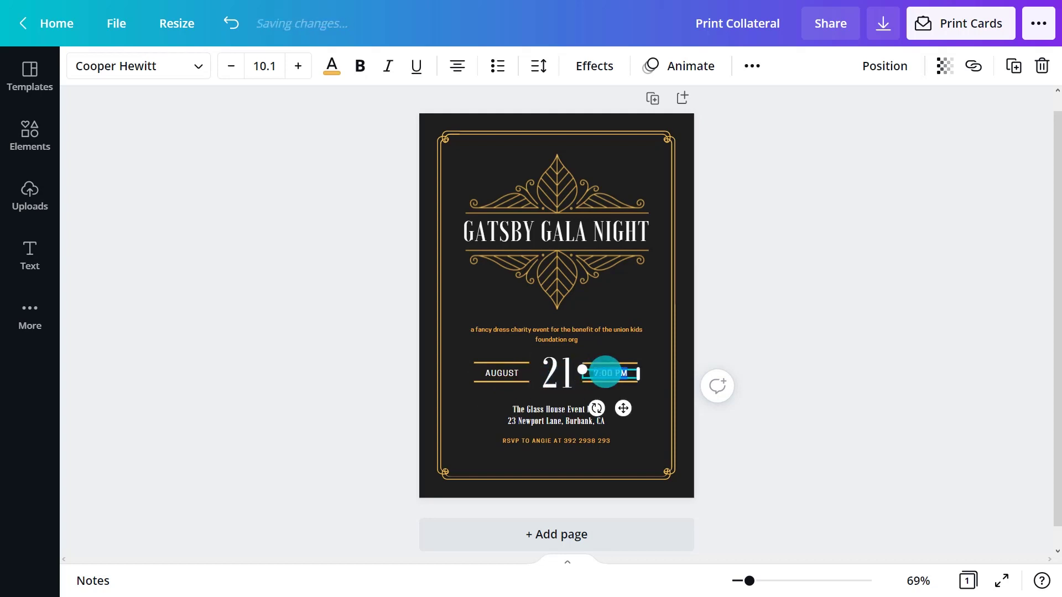
{"action": "type", "text": "7:30"}
{"action": "double_click", "coordinate": [557, 371]}
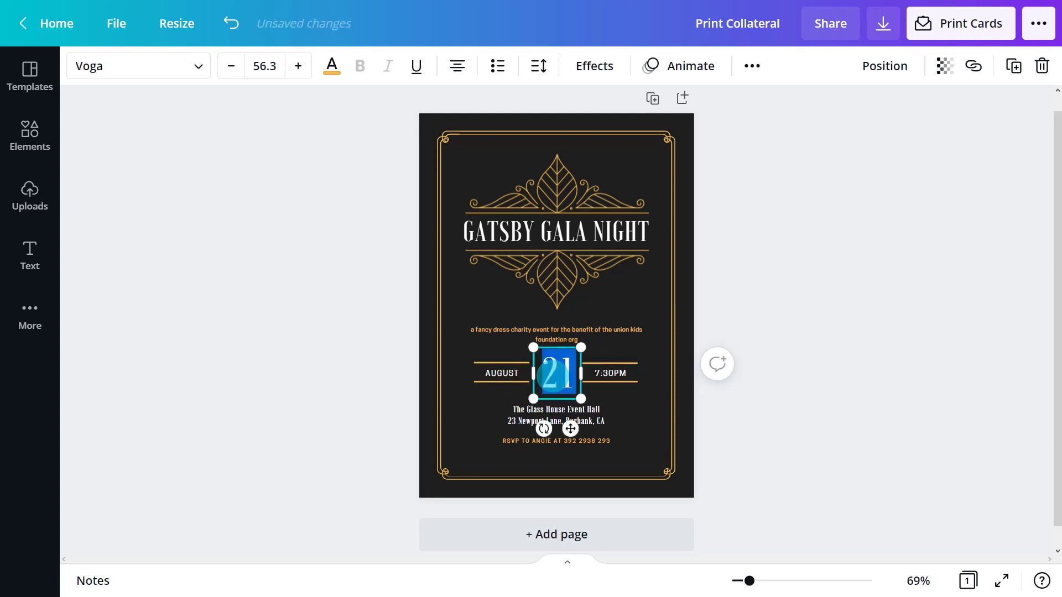
{"action": "type", "text": "31"}
Style the address and RSVP block as Cooper Hewitt 8, italic, uppercase, with 1.4 line spacing
{"action": "left_click", "coordinate": [593, 416]}
{"action": "left_click", "coordinate": [192, 71]}
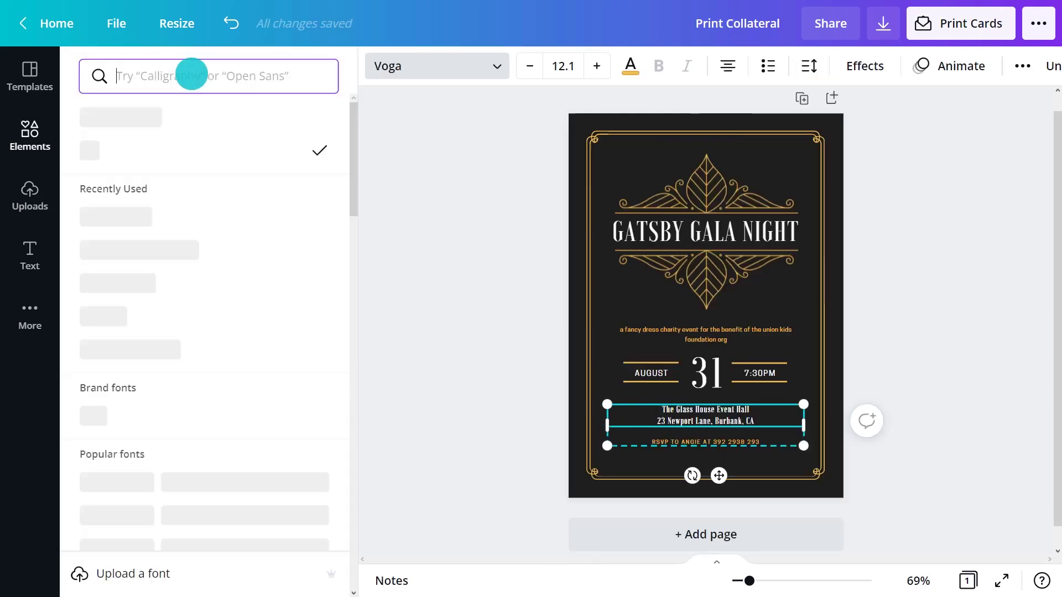
{"action": "left_click", "coordinate": [192, 117]}
{"action": "left_click", "coordinate": [559, 65]}
{"action": "left_click", "coordinate": [567, 142]}
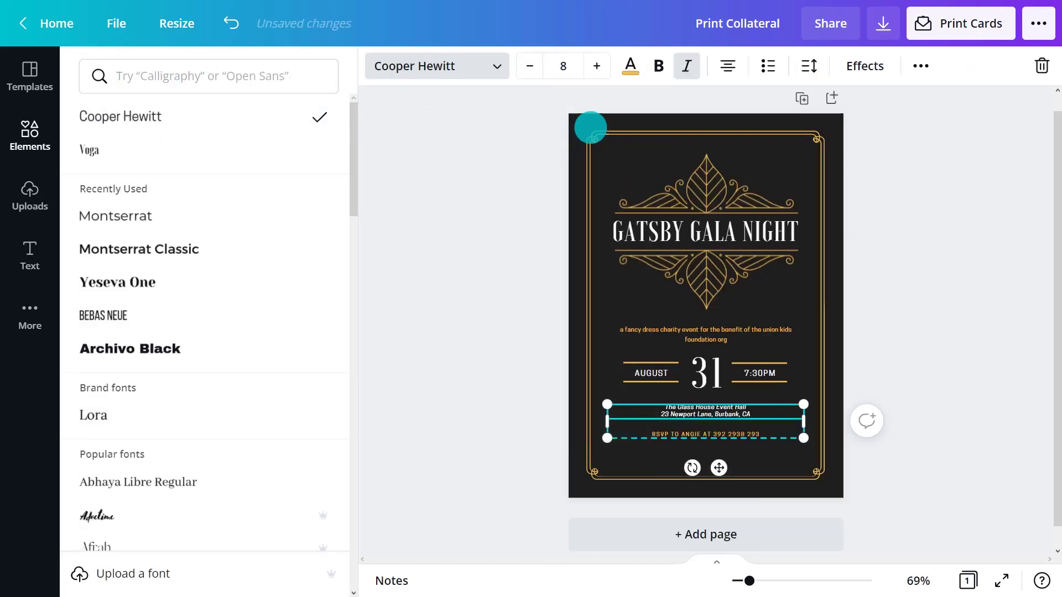
{"action": "left_click", "coordinate": [686, 67]}
{"action": "left_click", "coordinate": [919, 65]}
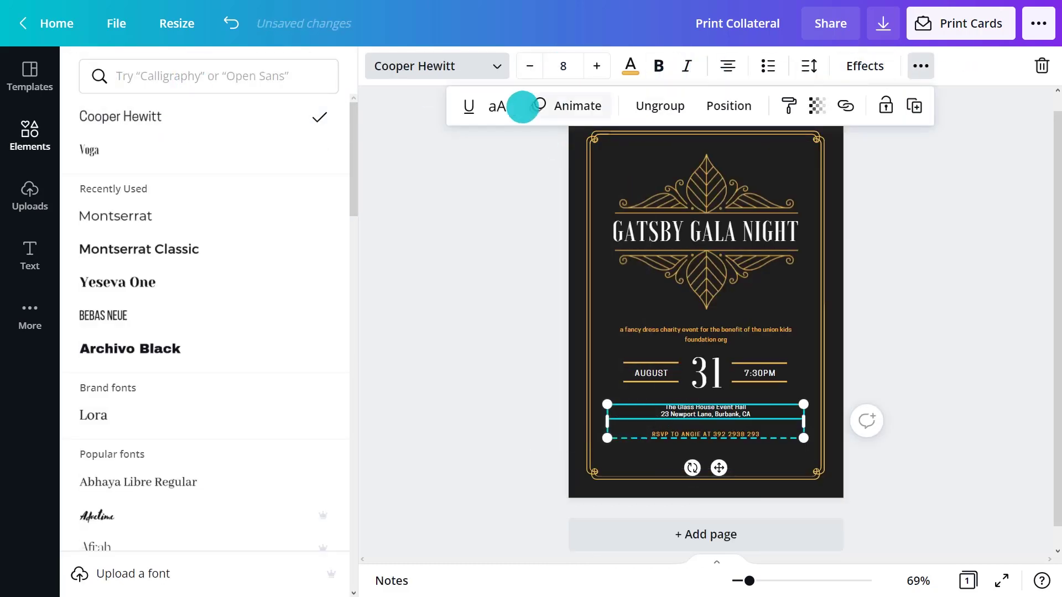
{"action": "left_click", "coordinate": [497, 105]}
{"action": "left_click", "coordinate": [808, 65]}
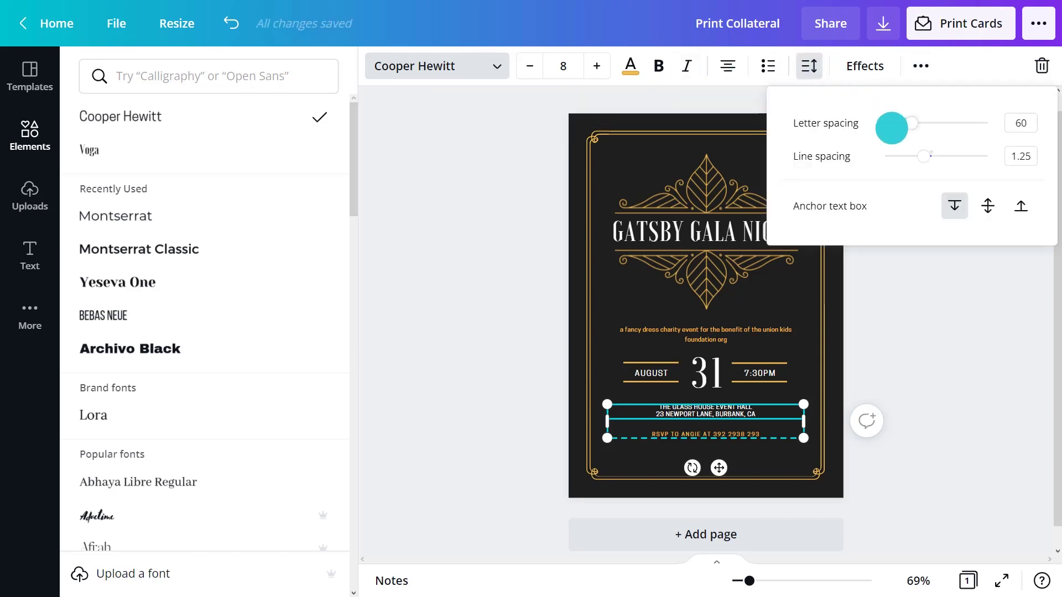
{"action": "left_click_drag", "start_coordinate": [929, 156], "coordinate": [932, 156]}
{"action": "left_click", "coordinate": [921, 307]}
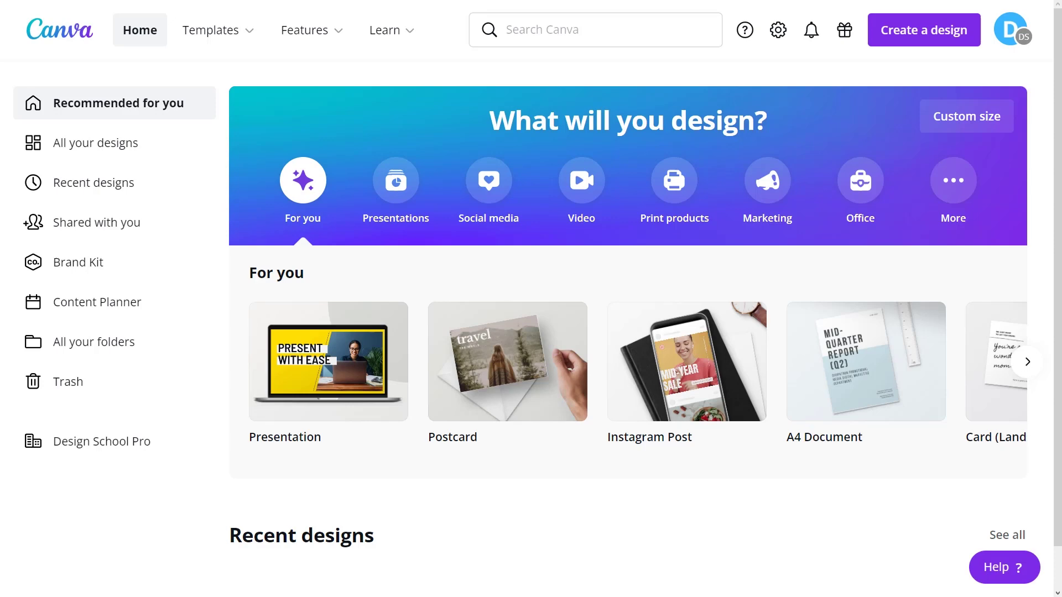
Search the templates for 'voucher template'
{"action": "left_click", "coordinate": [550, 28]}
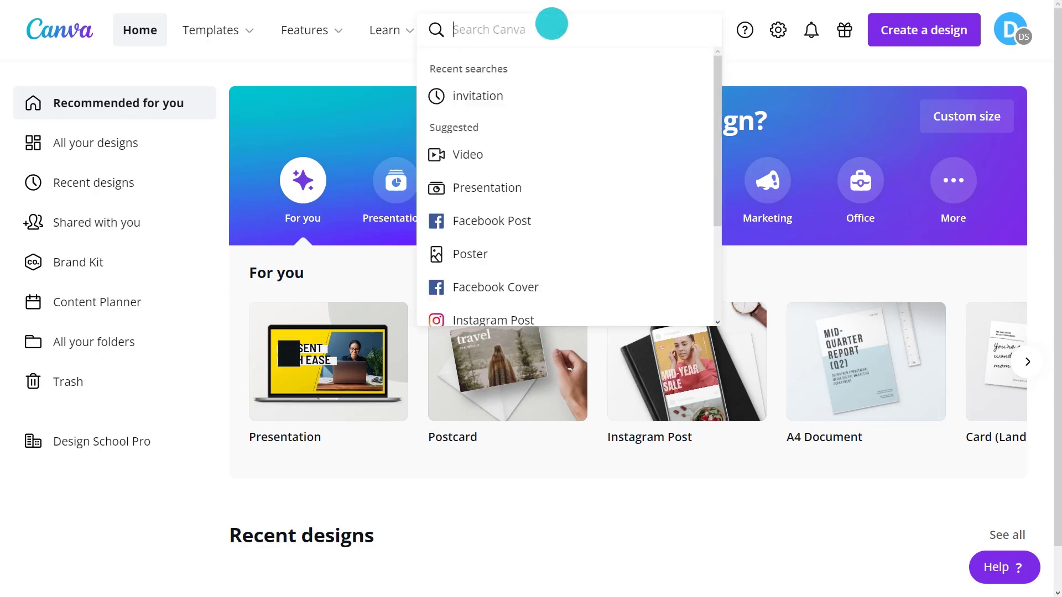
{"action": "type", "text": "voucher template"}
{"action": "key", "text": "Return"}
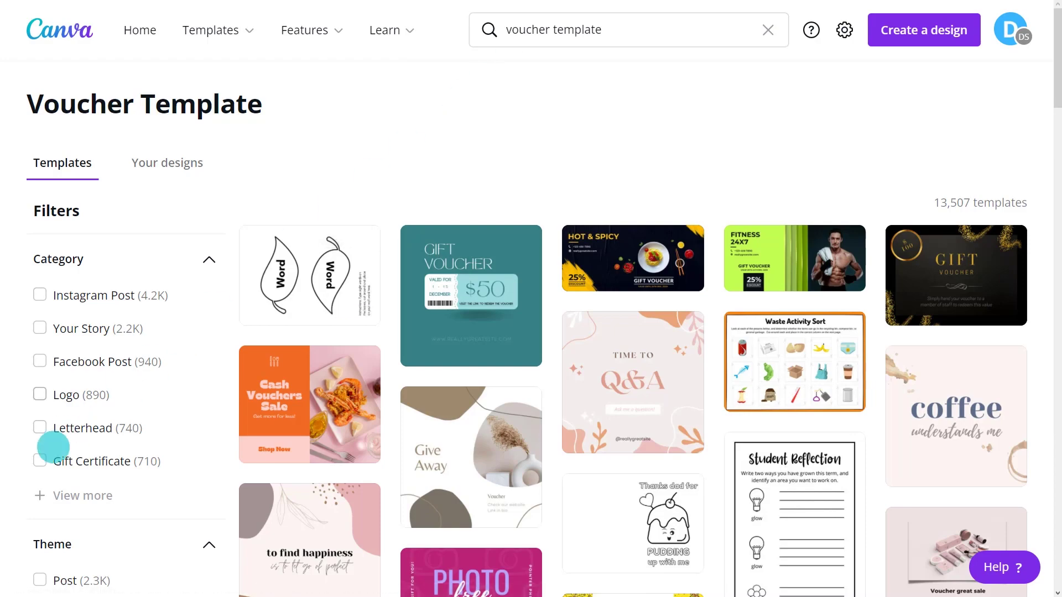
Filter results to Gift Certificate and Hair Salon, and preview the SPIN hair salon template
{"action": "left_click", "coordinate": [40, 461]}
{"action": "scroll", "coordinate": [37, 461], "scroll_direction": "down", "scroll_amount": 7}
{"action": "scroll", "coordinate": [37, 461], "scroll_direction": "down", "scroll_amount": 1}
{"action": "left_click", "coordinate": [39, 338]}
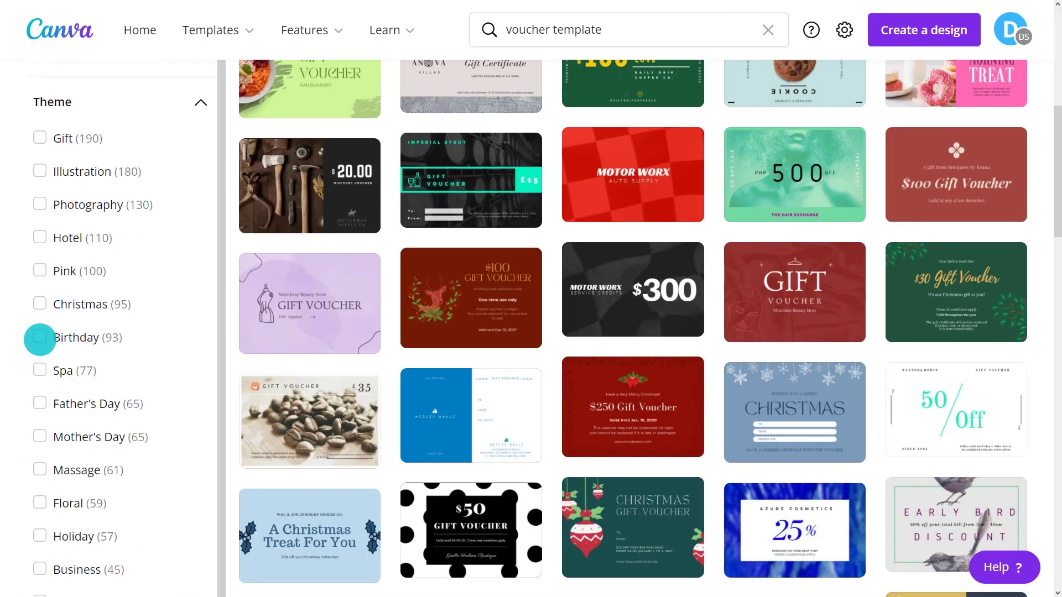
{"action": "scroll", "coordinate": [40, 338], "scroll_direction": "down", "scroll_amount": 6}
{"action": "left_click", "coordinate": [35, 304]}
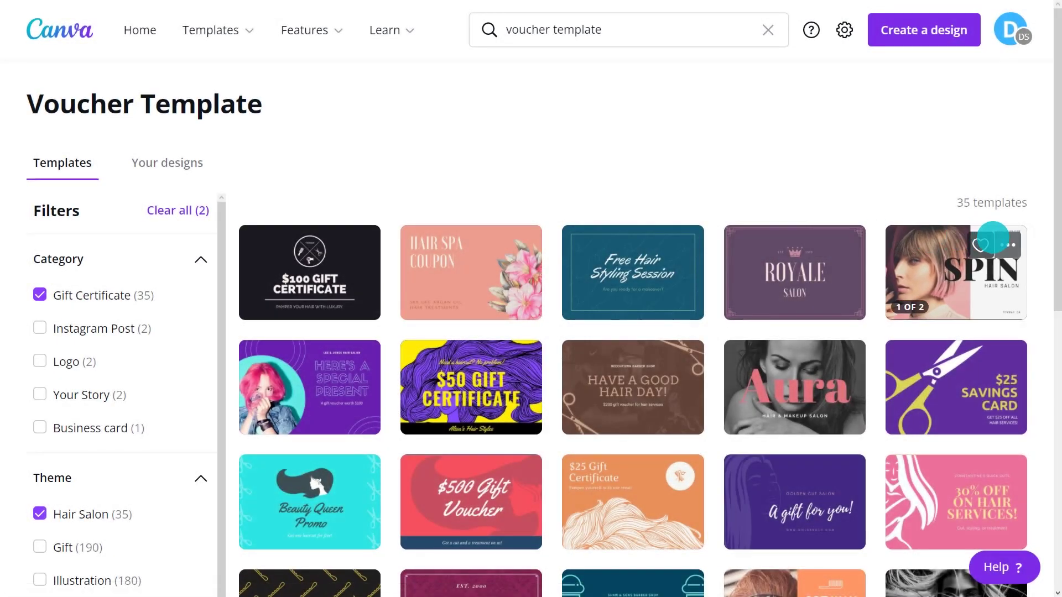
{"action": "left_click", "coordinate": [1005, 244]}
{"action": "left_click", "coordinate": [936, 393]}
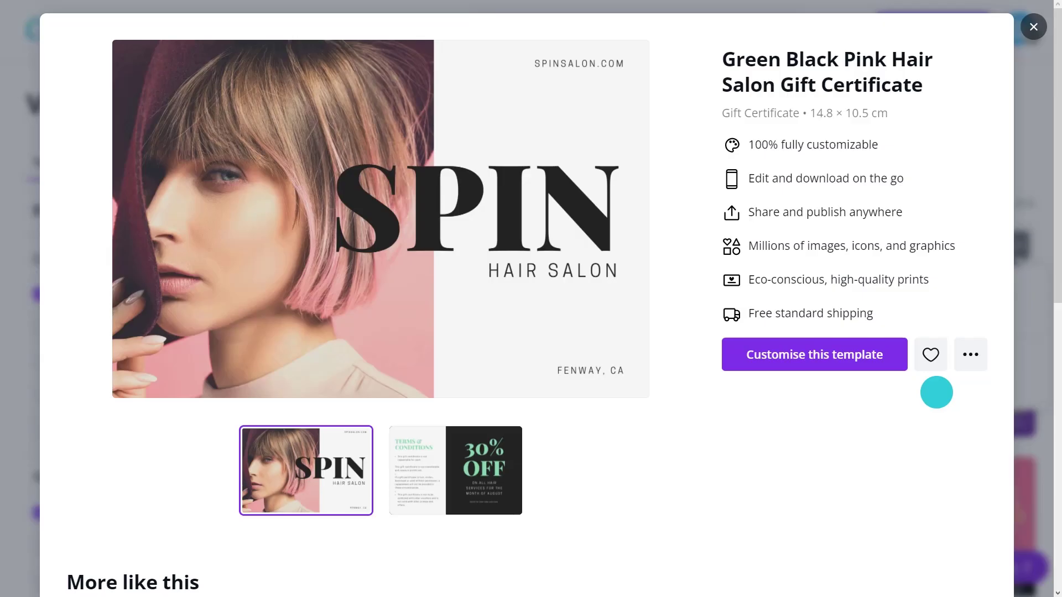
Open the certificate for editing and change its texts to ROSEBAKERY.COM, FREE and CUPCAKE
{"action": "left_click", "coordinate": [816, 354]}
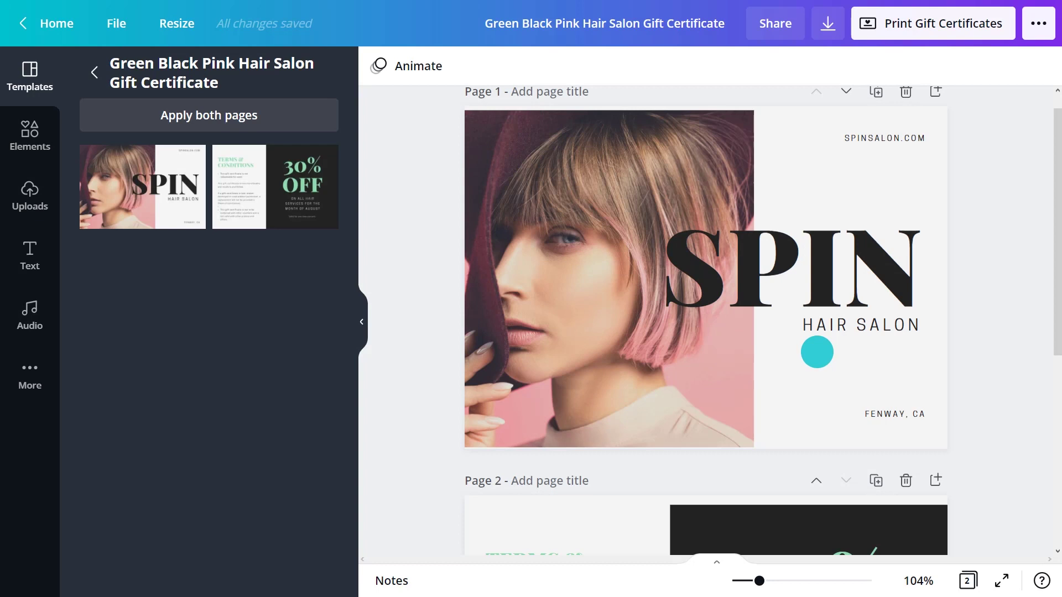
{"action": "left_click", "coordinate": [362, 322]}
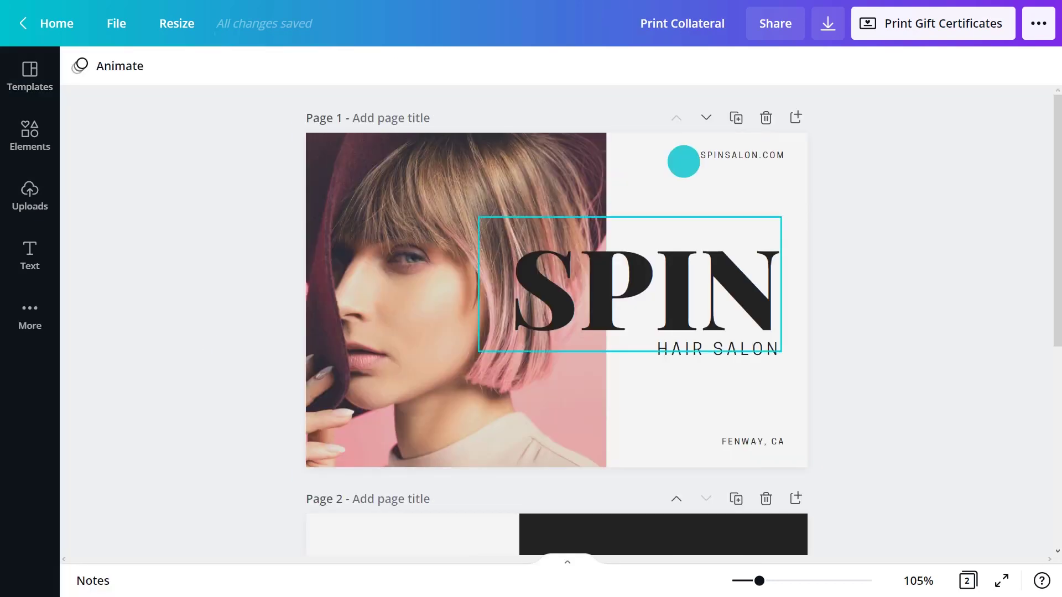
{"action": "double_click", "coordinate": [702, 152]}
{"action": "type", "text": "ROSEBAKERY"}
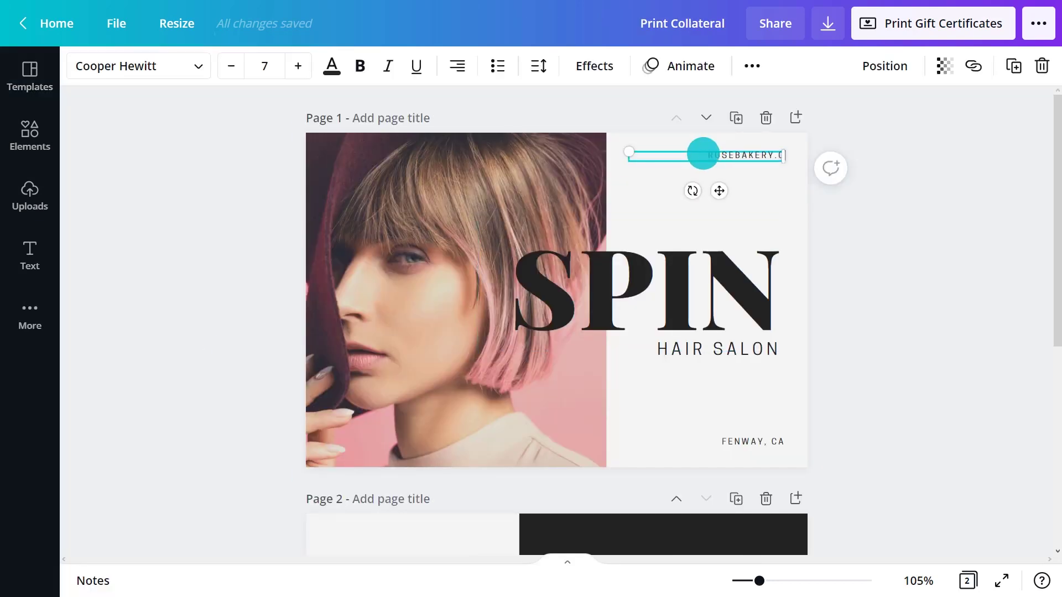
{"action": "double_click", "coordinate": [711, 263]}
{"action": "type", "text": "FREE"}
{"action": "double_click", "coordinate": [705, 359]}
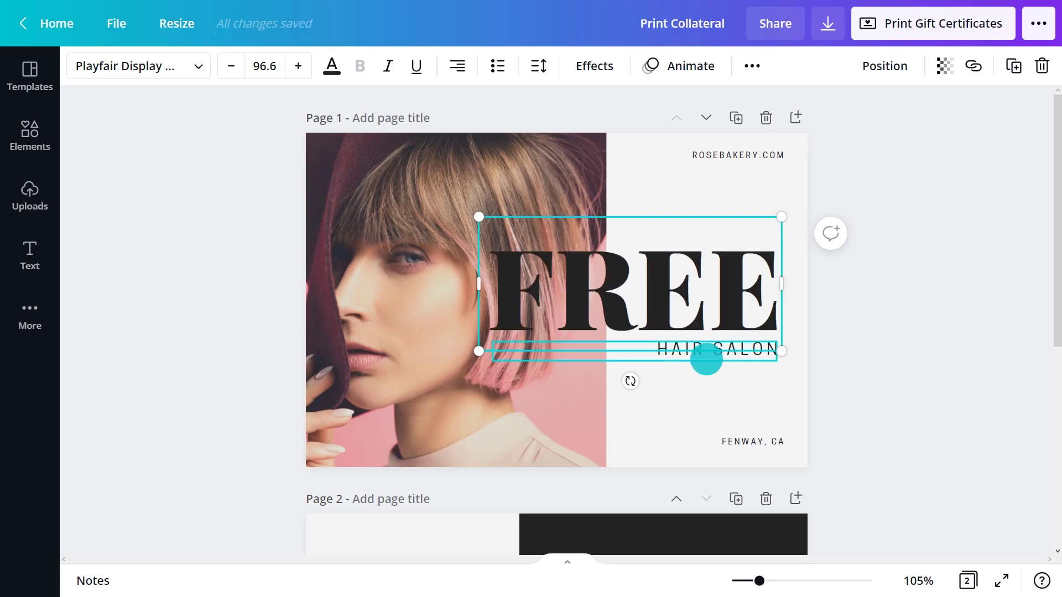
{"action": "type", "text": "CUPCAKE"}
{"action": "left_click", "coordinate": [923, 330]}
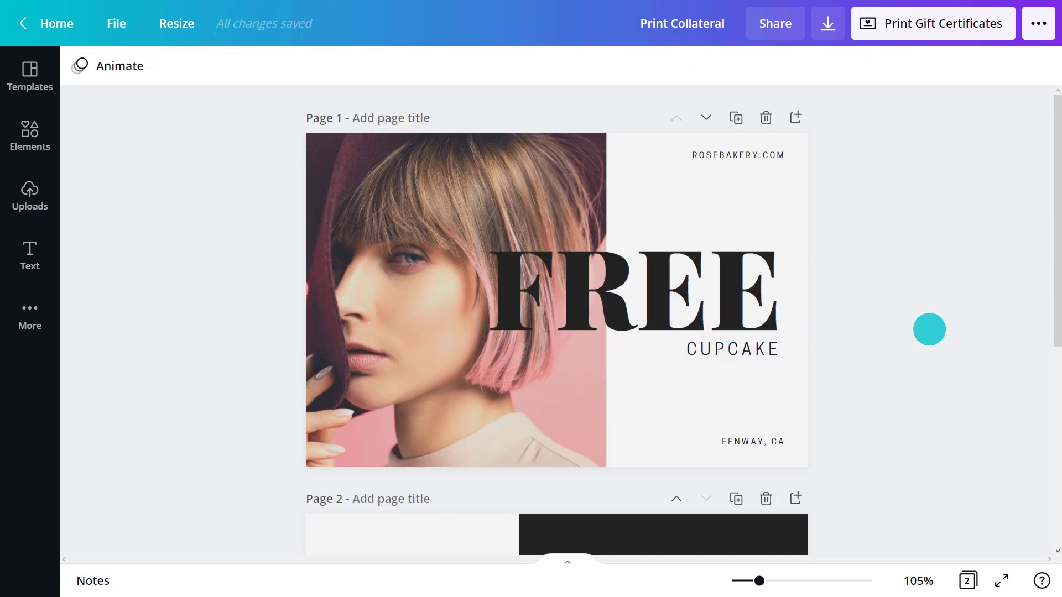
Replace the woman photo with a pink cupcake photo from Elements and narrow it
{"action": "left_click", "coordinate": [382, 307]}
{"action": "left_click", "coordinate": [23, 130]}
{"action": "left_click", "coordinate": [177, 76]}
{"action": "type", "text": "Cupcake"}
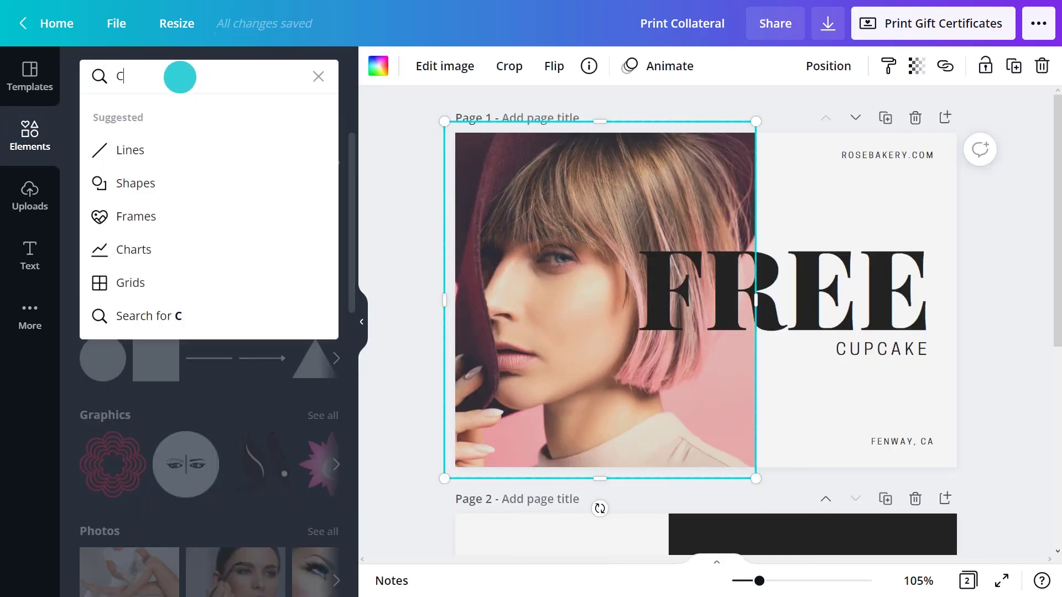
{"action": "key", "text": "Return"}
{"action": "scroll", "coordinate": [343, 138], "scroll_direction": "down", "scroll_amount": 10}
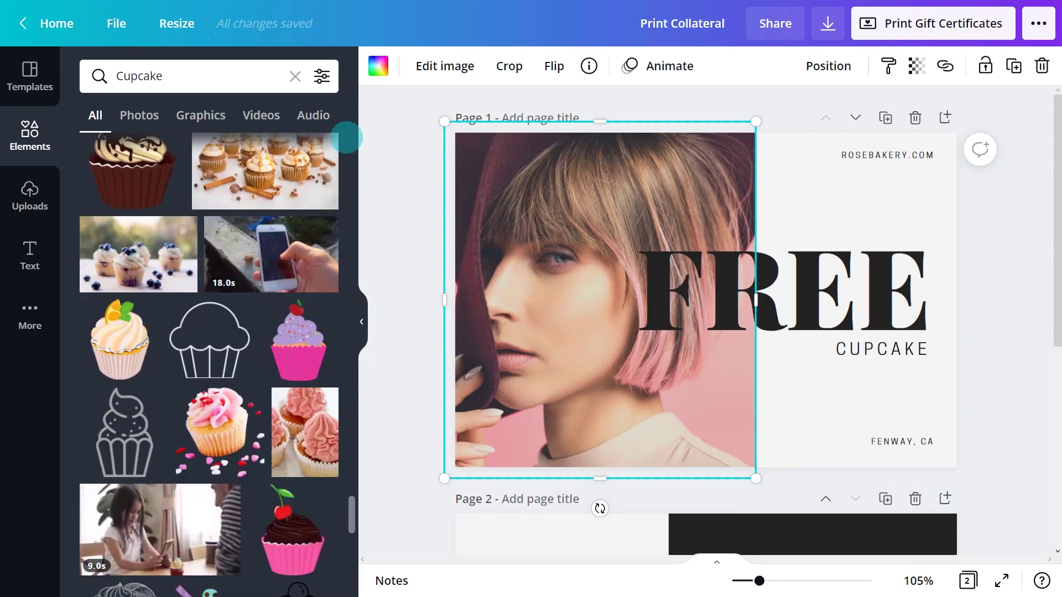
{"action": "left_click_drag", "start_coordinate": [291, 426], "coordinate": [574, 355]}
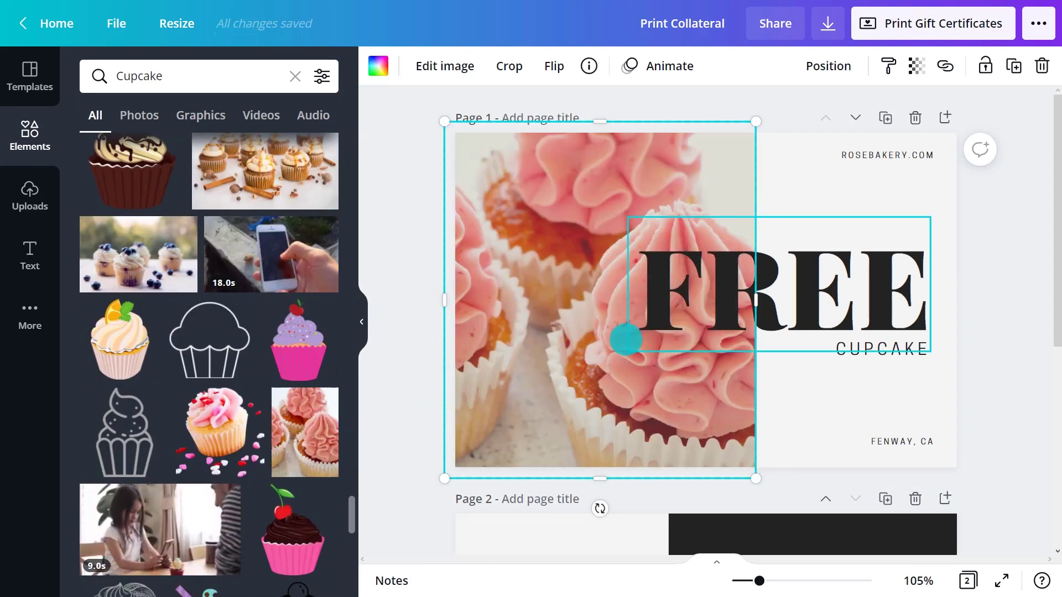
{"action": "left_click_drag", "start_coordinate": [755, 301], "coordinate": [728, 301]}
{"action": "left_click", "coordinate": [361, 321]}
Colour the CUPCAKE text pink #F1AFAF
{"action": "left_click", "coordinate": [706, 349]}
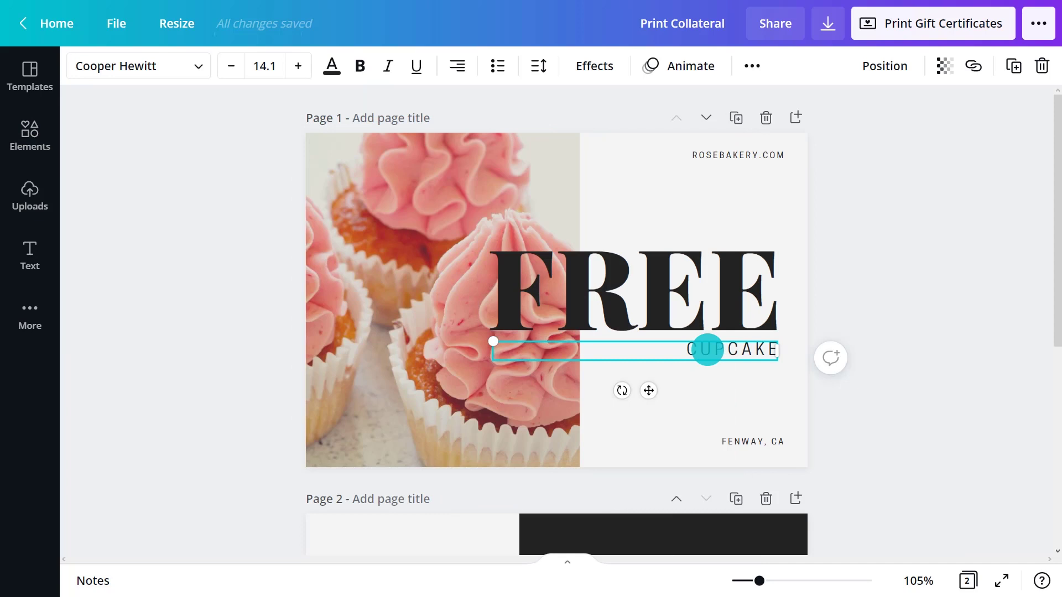
{"action": "left_click", "coordinate": [331, 65]}
{"action": "left_click", "coordinate": [105, 150]}
{"action": "left_click", "coordinate": [155, 195]}
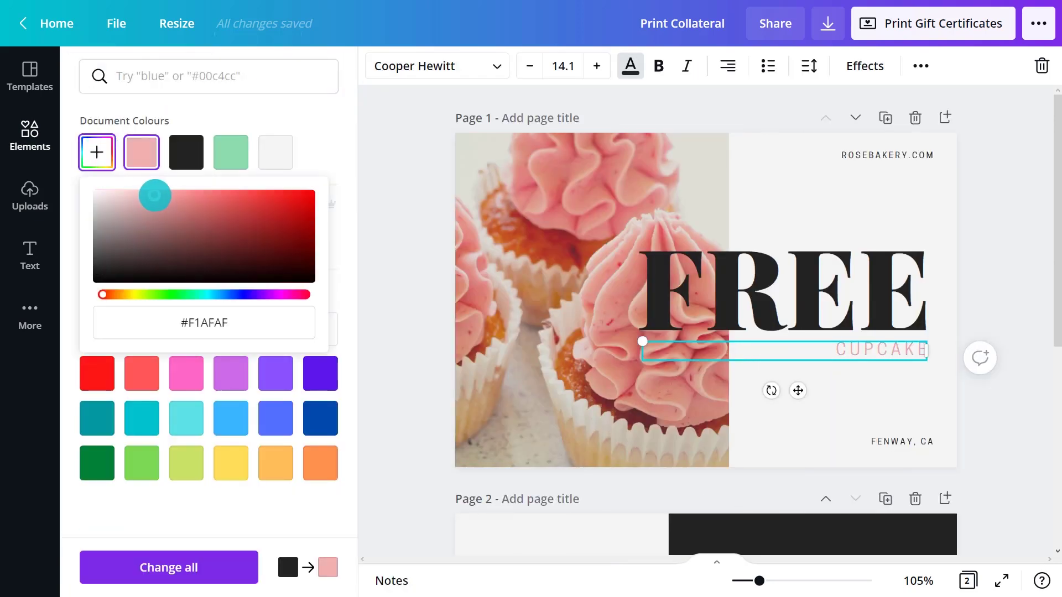
{"action": "left_click", "coordinate": [979, 227]}
On page 2, replace 30% OFF with an August validity line and a larger 'One time use only.' note
{"action": "scroll", "coordinate": [557, 321], "scroll_direction": "down", "scroll_amount": 5}
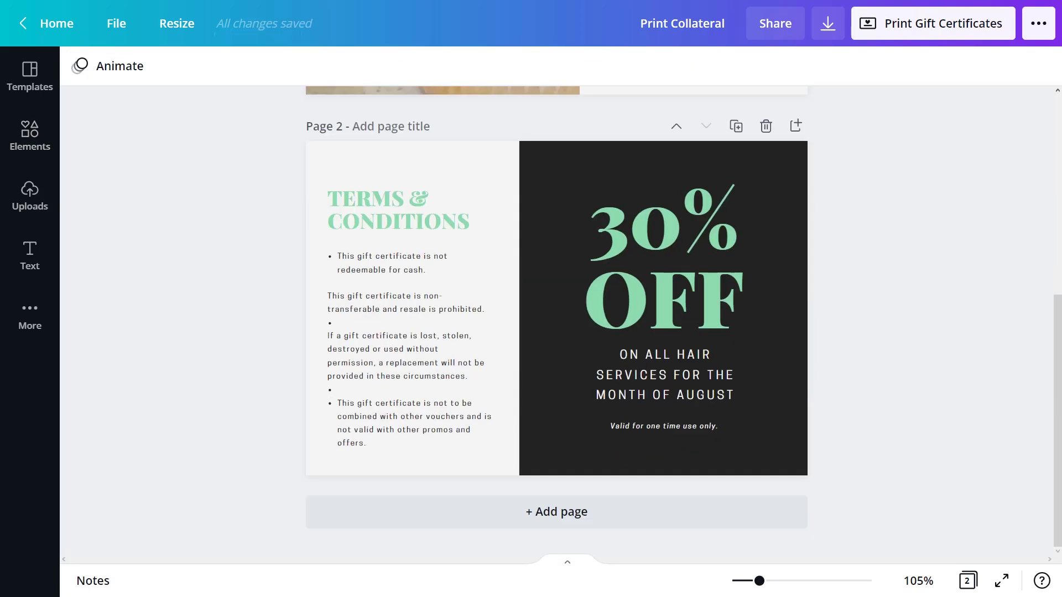
{"action": "left_click", "coordinate": [710, 248]}
{"action": "key", "text": "Delete"}
{"action": "left_click_drag", "start_coordinate": [686, 362], "coordinate": [683, 284]}
{"action": "left_click_drag", "start_coordinate": [682, 426], "coordinate": [682, 331]}
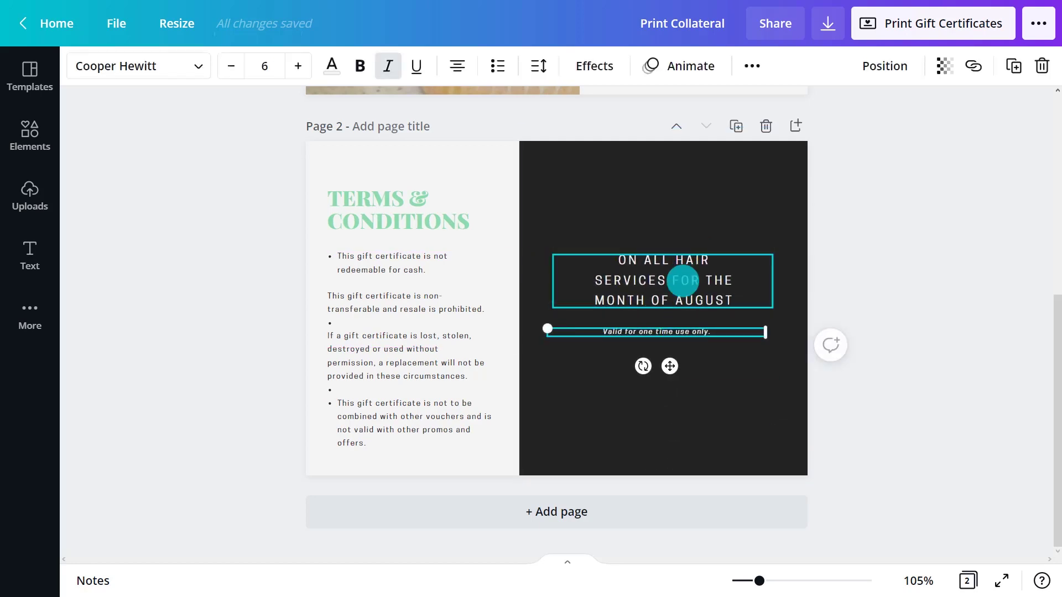
{"action": "double_click", "coordinate": [683, 280]}
{"action": "type", "text": "VALID FOR THE MONTH OF AUGUST, 2021"}
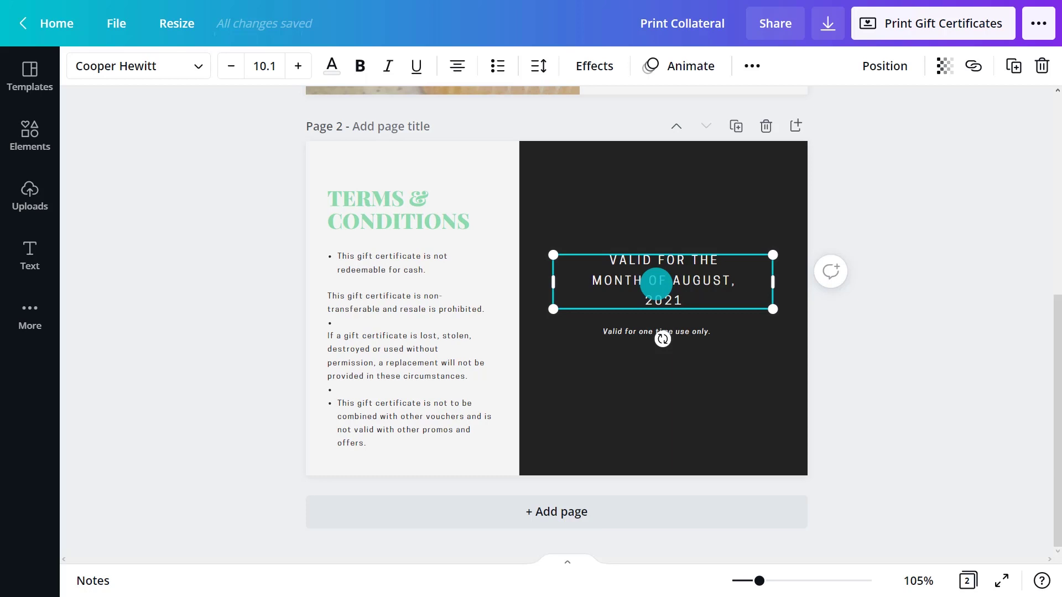
{"action": "double_click", "coordinate": [636, 330]}
{"action": "type", "text": "One time"}
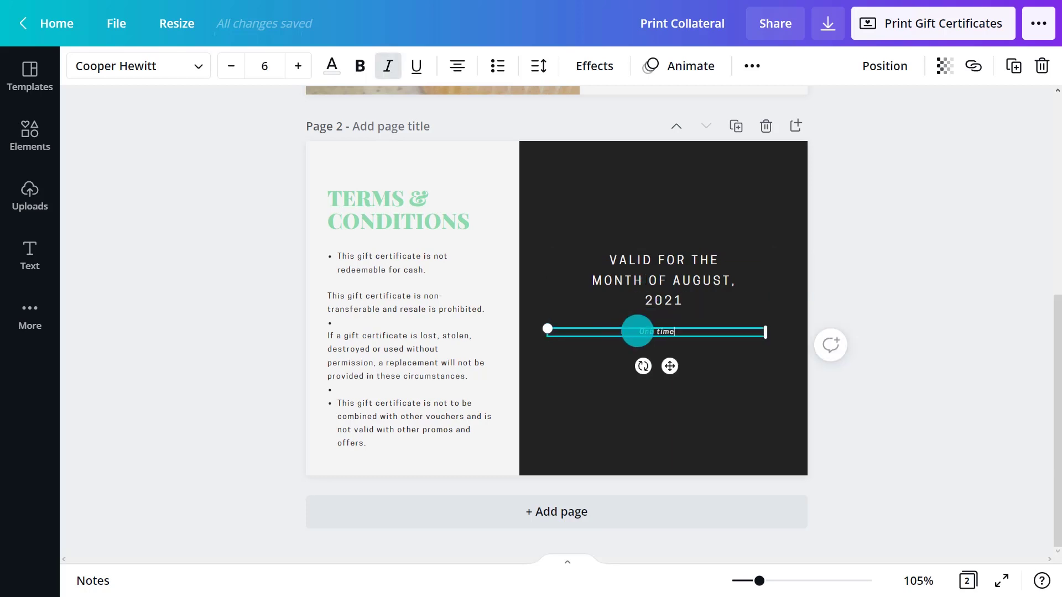
{"action": "type", "text": " use only."}
{"action": "left_click_drag", "start_coordinate": [548, 328], "coordinate": [534, 320]}
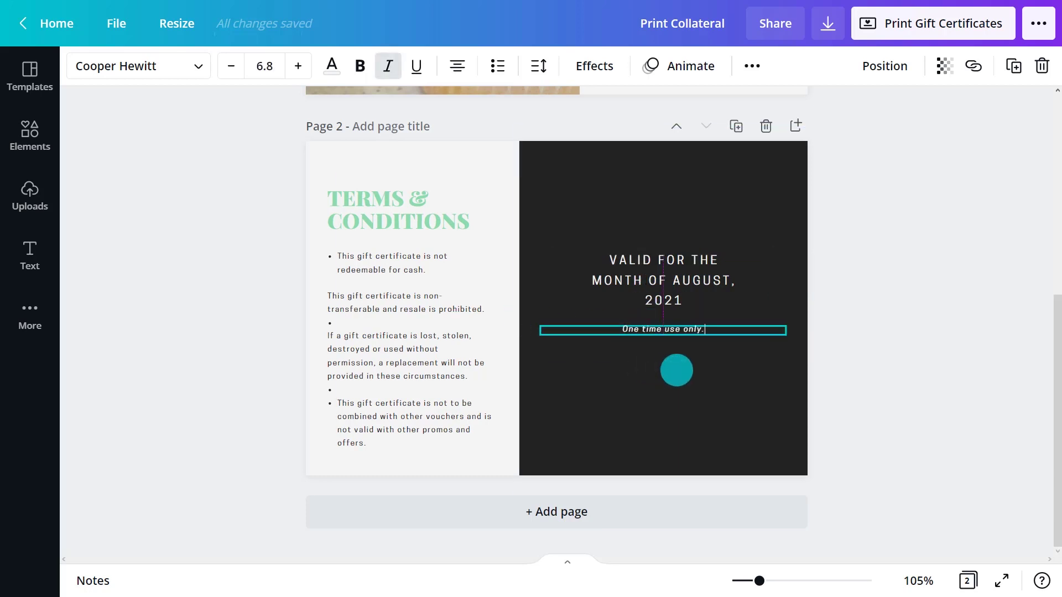
Remove the terms' bullets and turn the right panel and TERMS & CONDITIONS heading pink
{"action": "left_click", "coordinate": [442, 343]}
{"action": "left_click", "coordinate": [497, 65]}
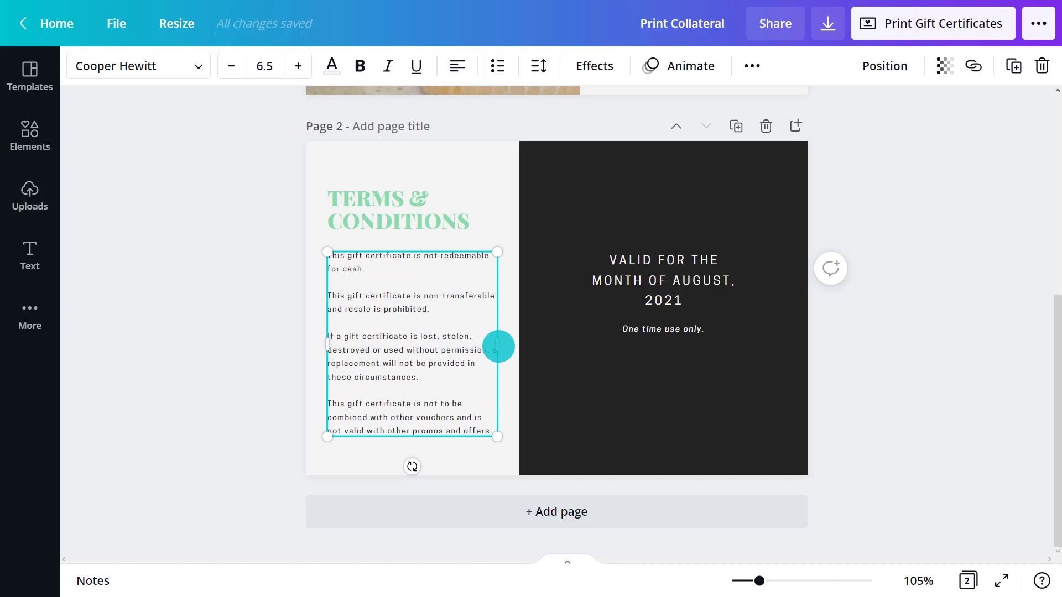
{"action": "left_click", "coordinate": [562, 209]}
{"action": "left_click", "coordinate": [78, 65]}
{"action": "left_click", "coordinate": [230, 150]}
{"action": "left_click", "coordinate": [498, 216]}
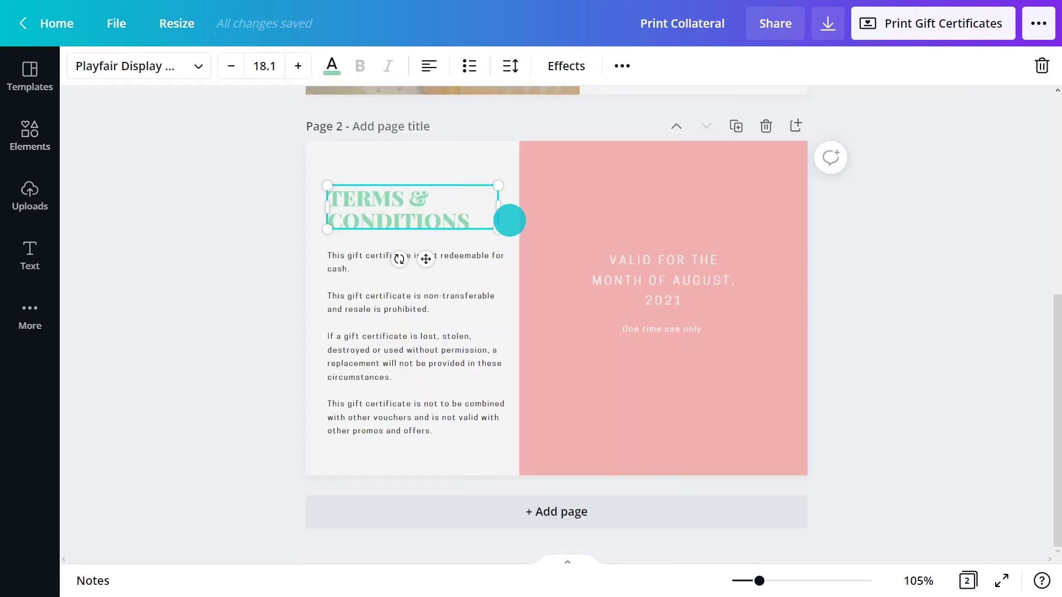
{"action": "left_click", "coordinate": [332, 66]}
{"action": "left_click", "coordinate": [231, 152]}
{"action": "left_click", "coordinate": [1033, 308]}
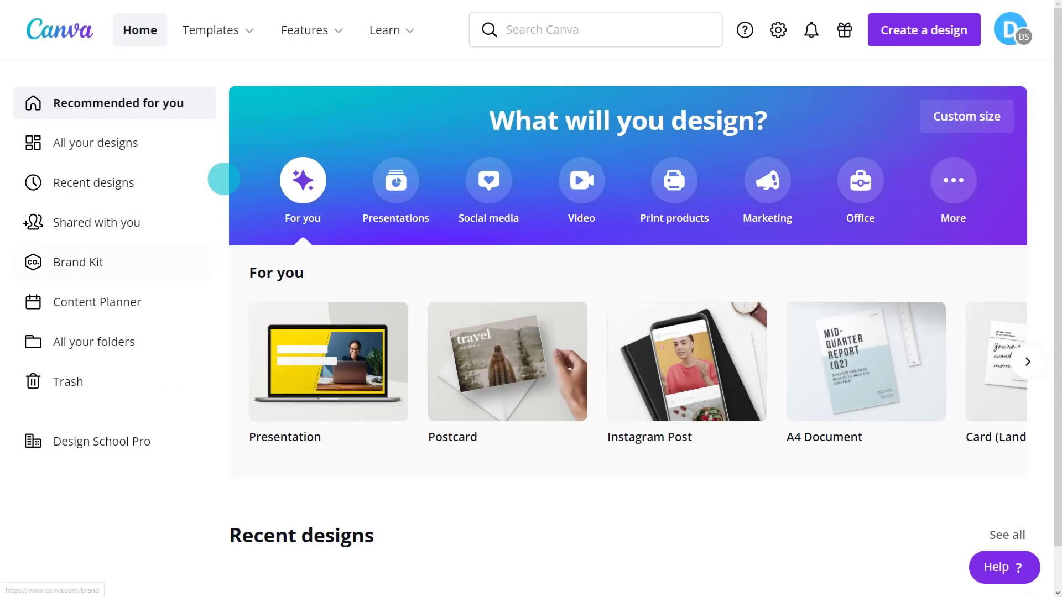
Create a new folder named 'Print Collaterals' from the folders list
{"action": "left_click", "coordinate": [100, 340]}
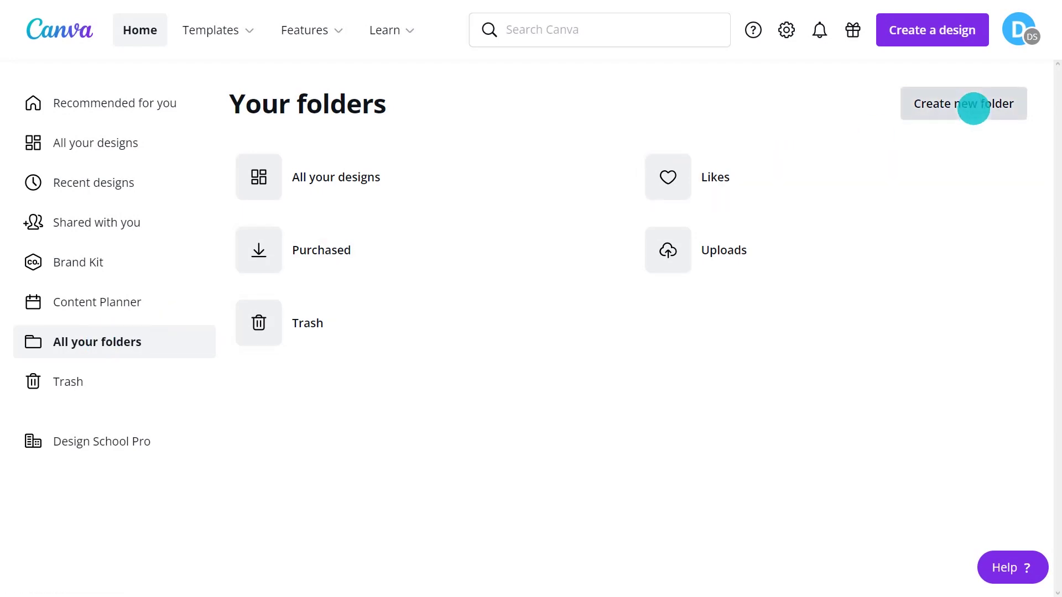
{"action": "left_click", "coordinate": [962, 111]}
{"action": "left_click", "coordinate": [593, 210]}
{"action": "type", "text": "Print Collaterals"}
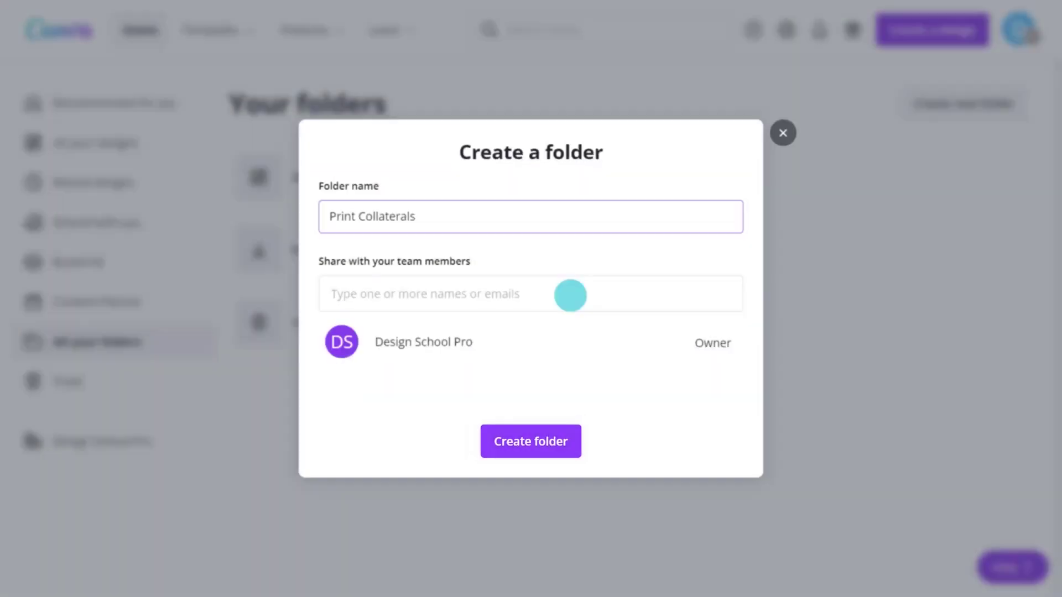
{"action": "left_click", "coordinate": [531, 439]}
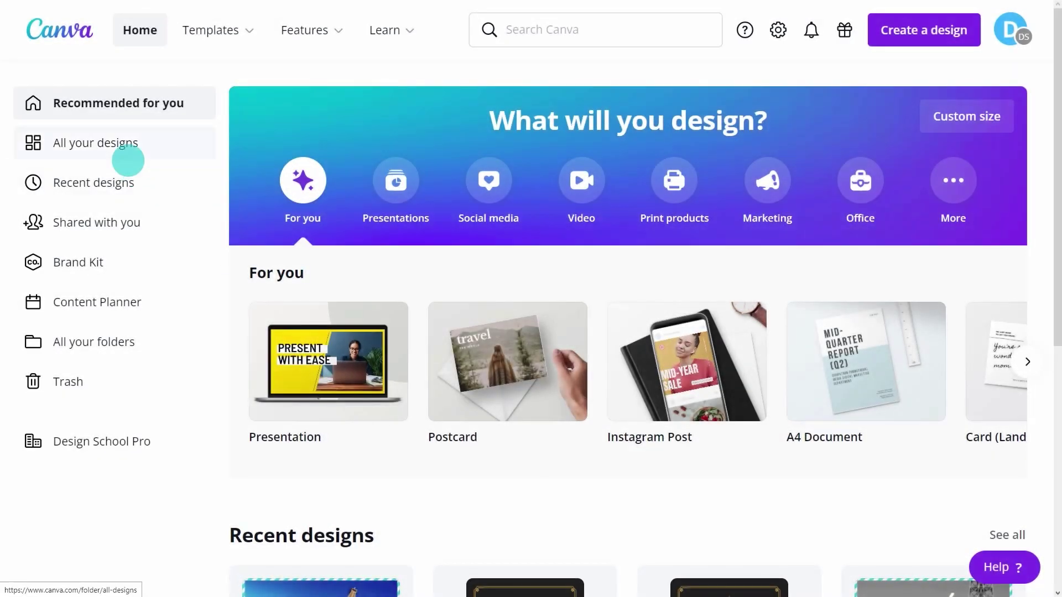
Move the Invitation, then the Postcard and Bakery designs, into the Print Collaterals folder
{"action": "left_click", "coordinate": [109, 142]}
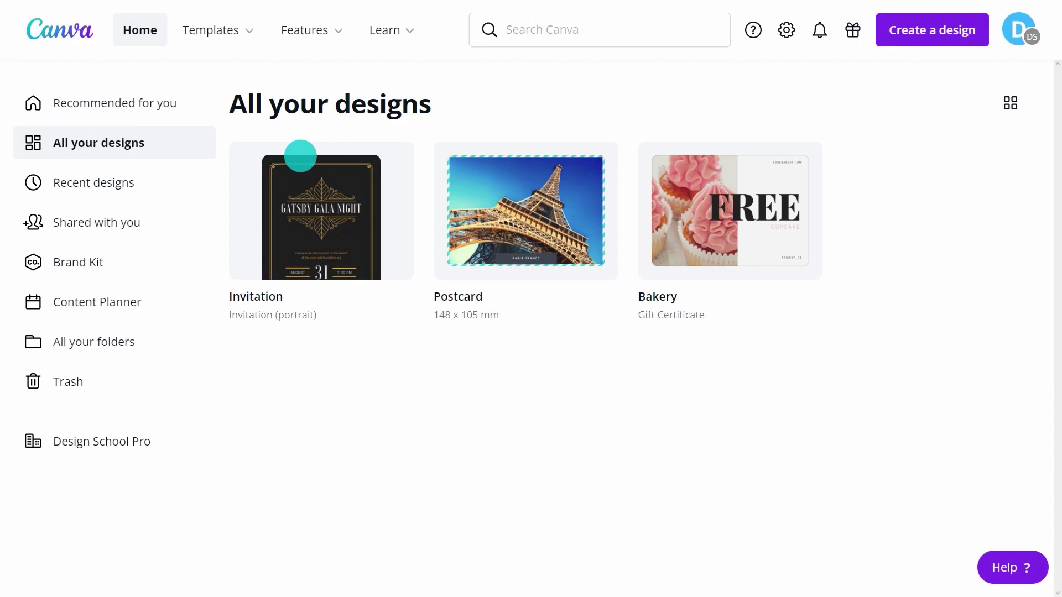
{"action": "left_click", "coordinate": [393, 162]}
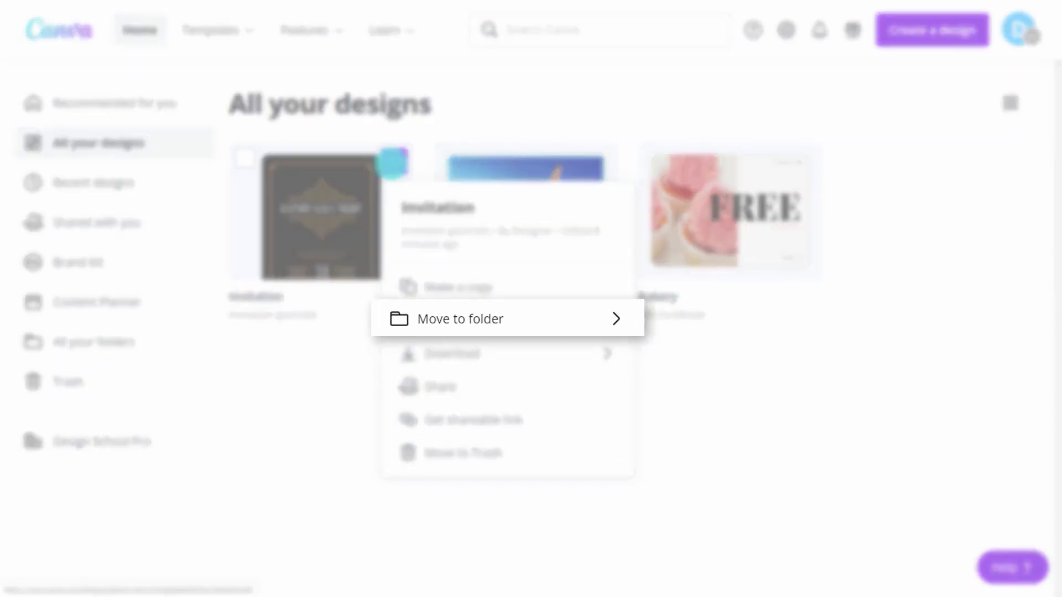
{"action": "left_click", "coordinate": [497, 321]}
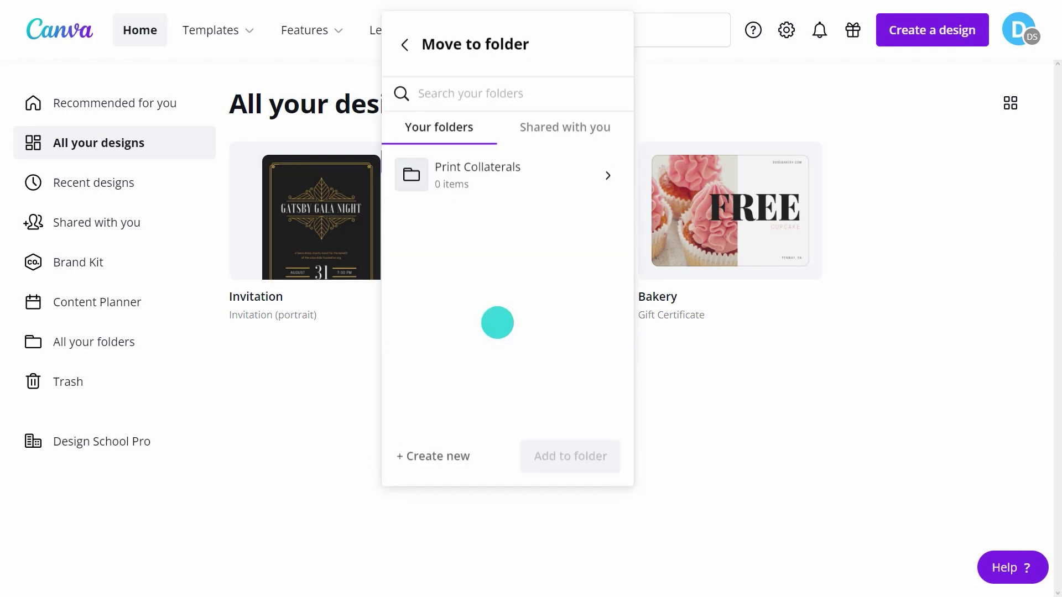
{"action": "left_click", "coordinate": [479, 182]}
{"action": "left_click", "coordinate": [560, 446]}
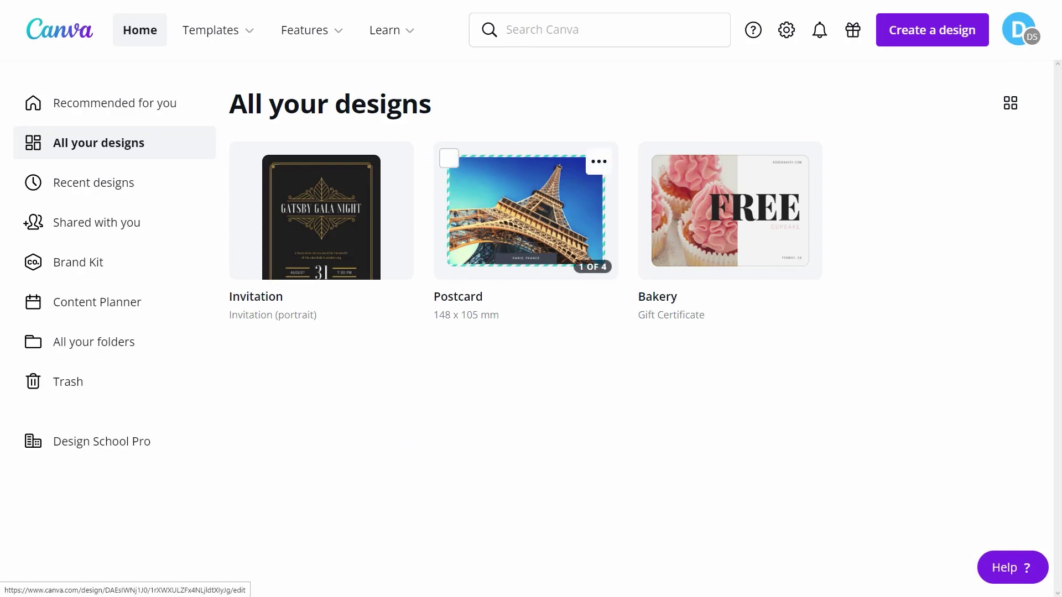
{"action": "left_click", "coordinate": [449, 160]}
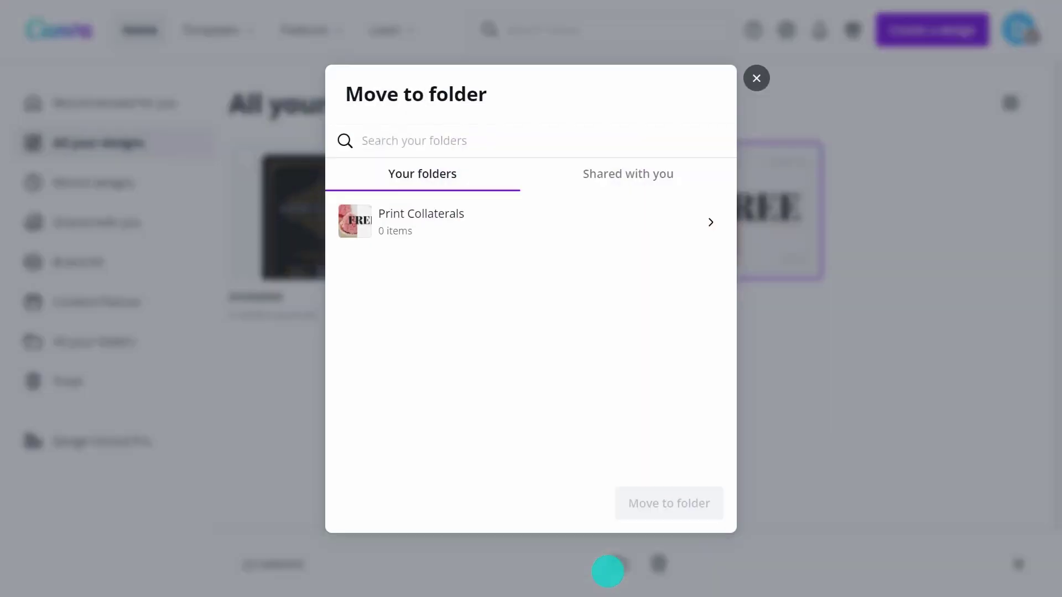
{"action": "left_click", "coordinate": [636, 501]}
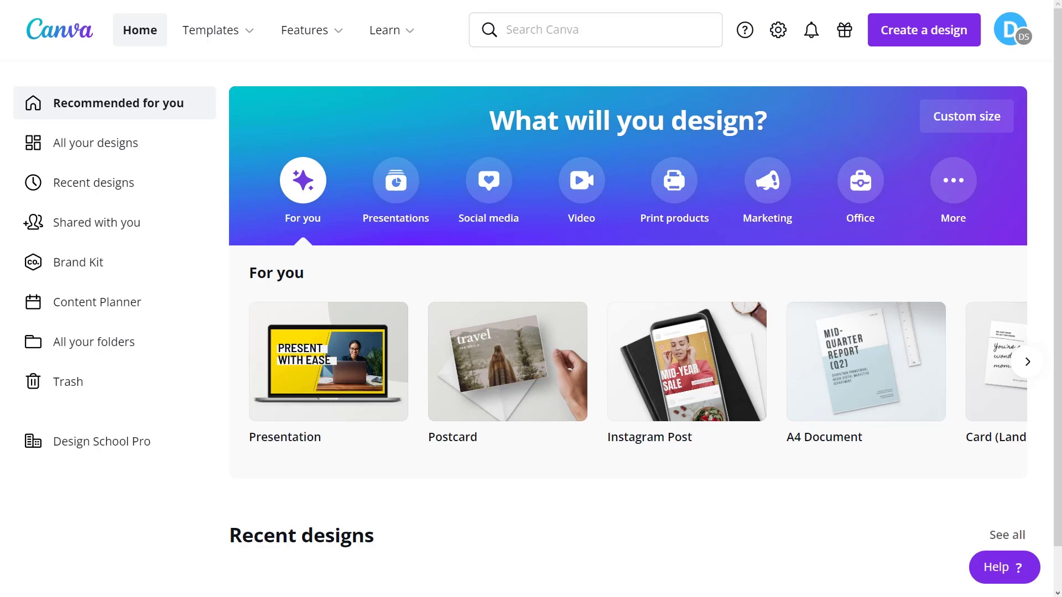
Go to the Canva Print products page and open Postcards
{"action": "mouse_move", "coordinate": [305, 30]}
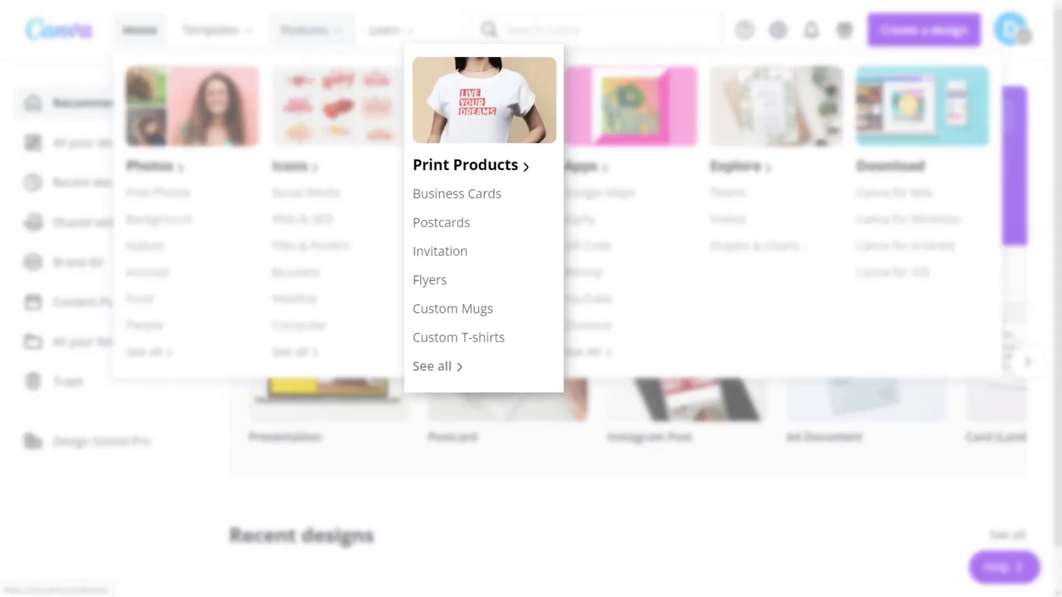
{"action": "left_click", "coordinate": [467, 115]}
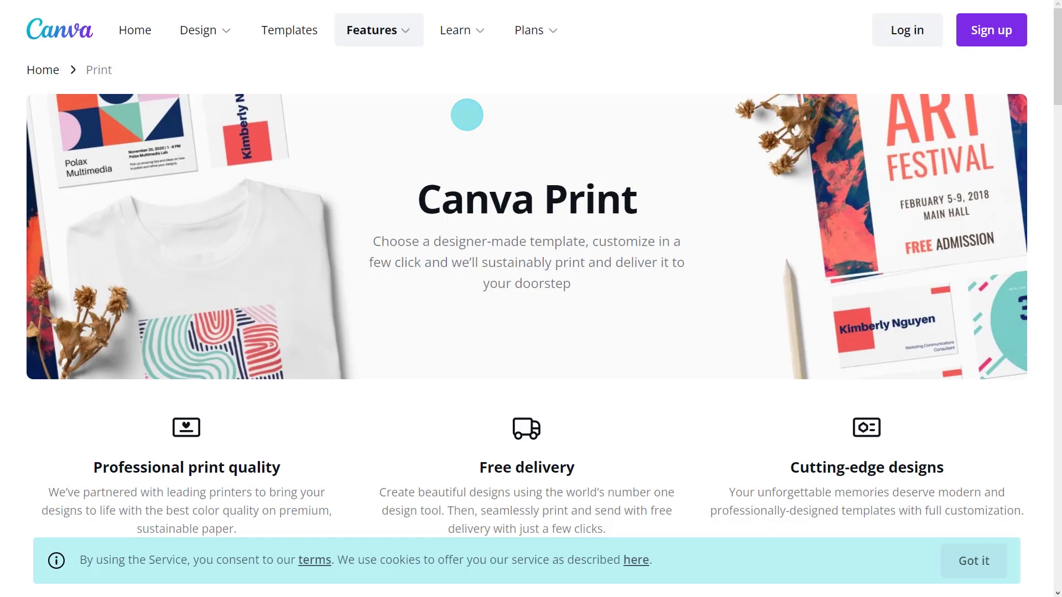
{"action": "scroll", "coordinate": [531, 299], "scroll_direction": "down", "scroll_amount": 15}
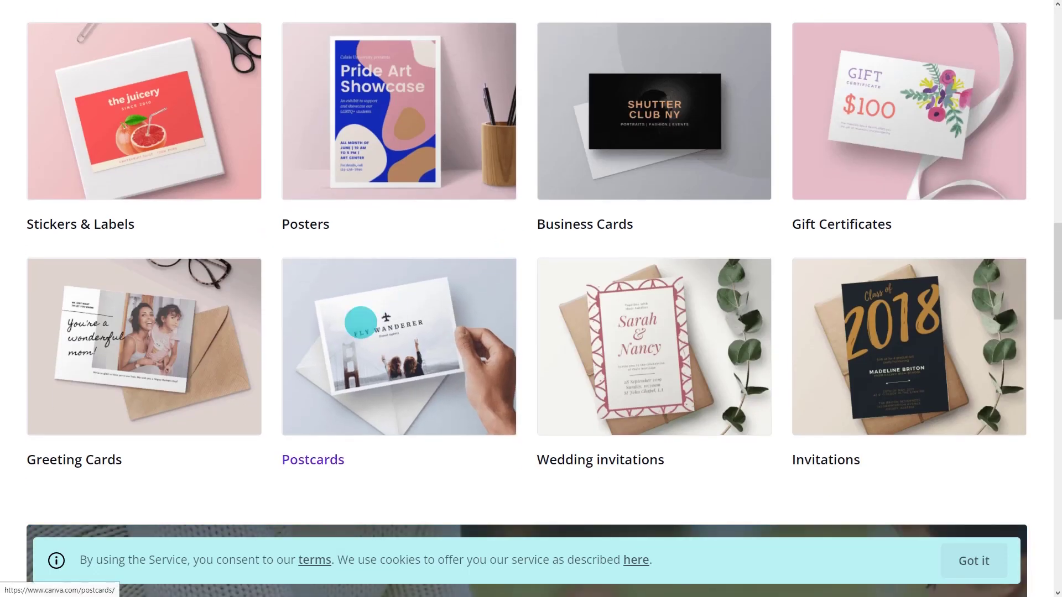
{"action": "left_click", "coordinate": [361, 322]}
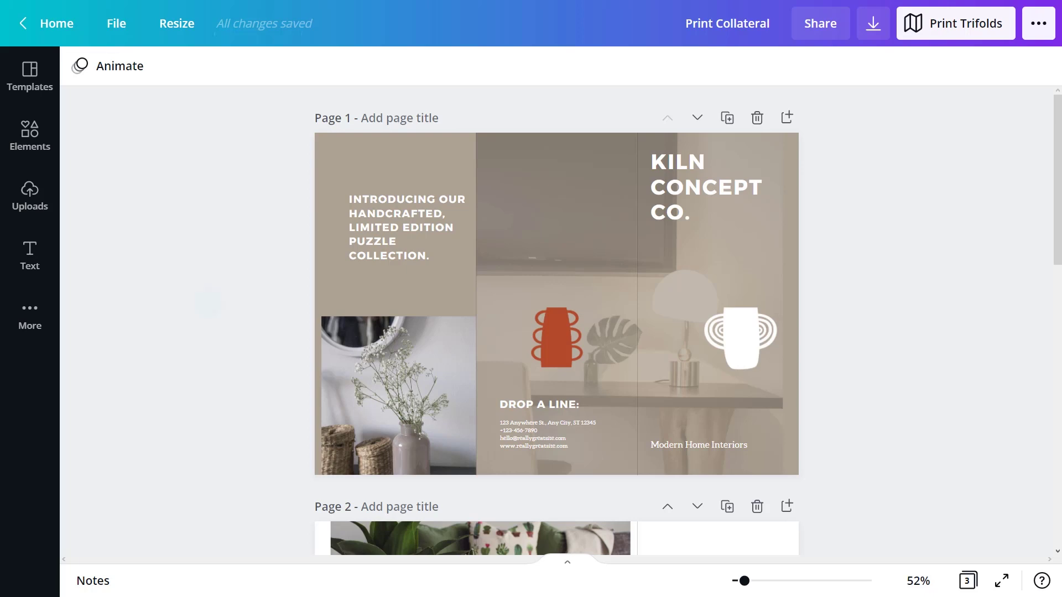
Show the print bleed and enlarge the page 1 white vase against the right edge
{"action": "left_click", "coordinate": [117, 24]}
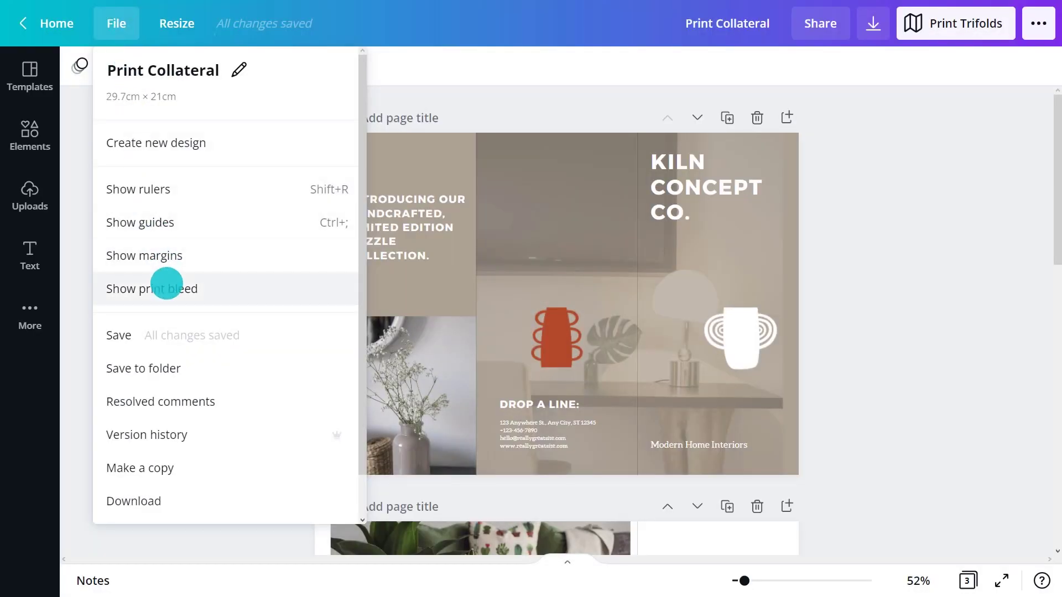
{"action": "left_click", "coordinate": [182, 285]}
{"action": "left_click", "coordinate": [316, 298]}
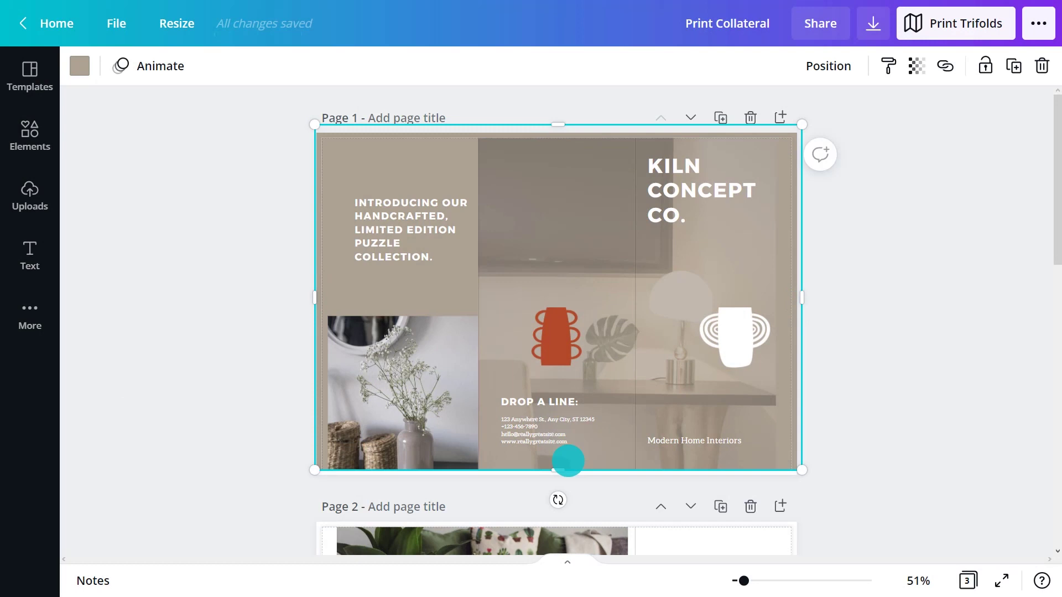
{"action": "left_click", "coordinate": [347, 396]}
{"action": "left_click", "coordinate": [730, 351]}
{"action": "left_click_drag", "start_coordinate": [770, 304], "coordinate": [827, 304]}
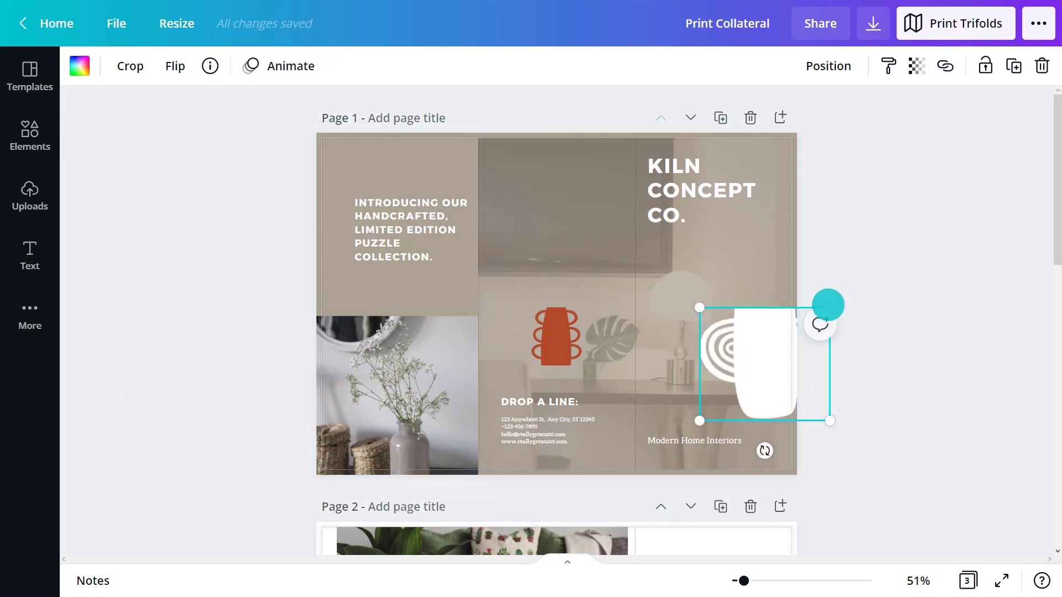
{"action": "left_click_drag", "start_coordinate": [774, 351], "coordinate": [780, 318]}
Stretch page 2's photo, grey vase and orange bottle to the bleed edges, then start a Print Trifolds order
{"action": "scroll", "coordinate": [894, 318], "scroll_direction": "down", "scroll_amount": 5}
{"action": "left_click", "coordinate": [350, 268]}
{"action": "left_click_drag", "start_coordinate": [340, 266], "coordinate": [313, 267]}
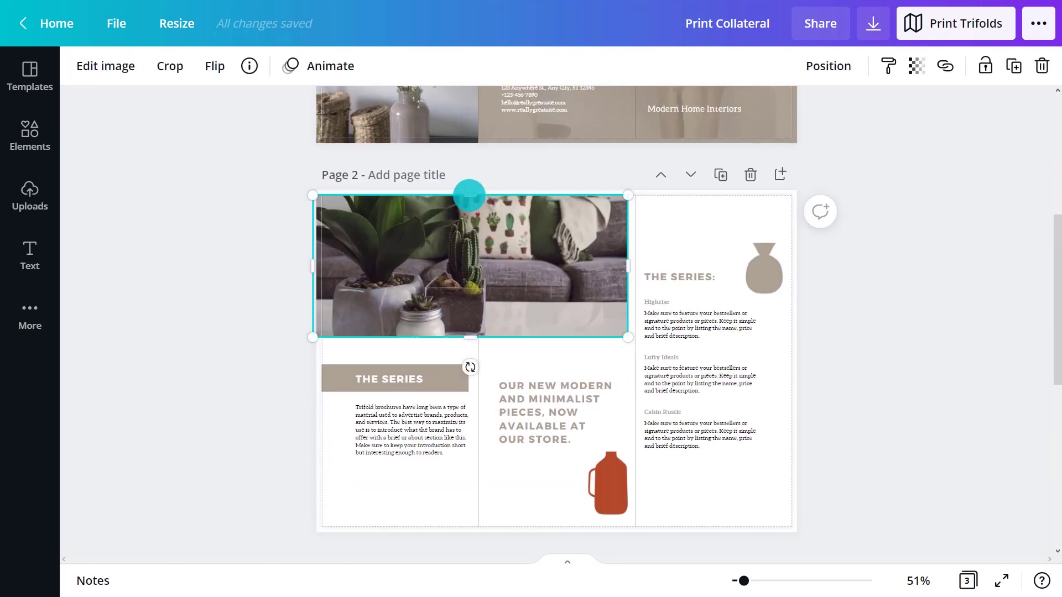
{"action": "left_click_drag", "start_coordinate": [470, 197], "coordinate": [470, 189]}
{"action": "left_click_drag", "start_coordinate": [766, 260], "coordinate": [775, 237]}
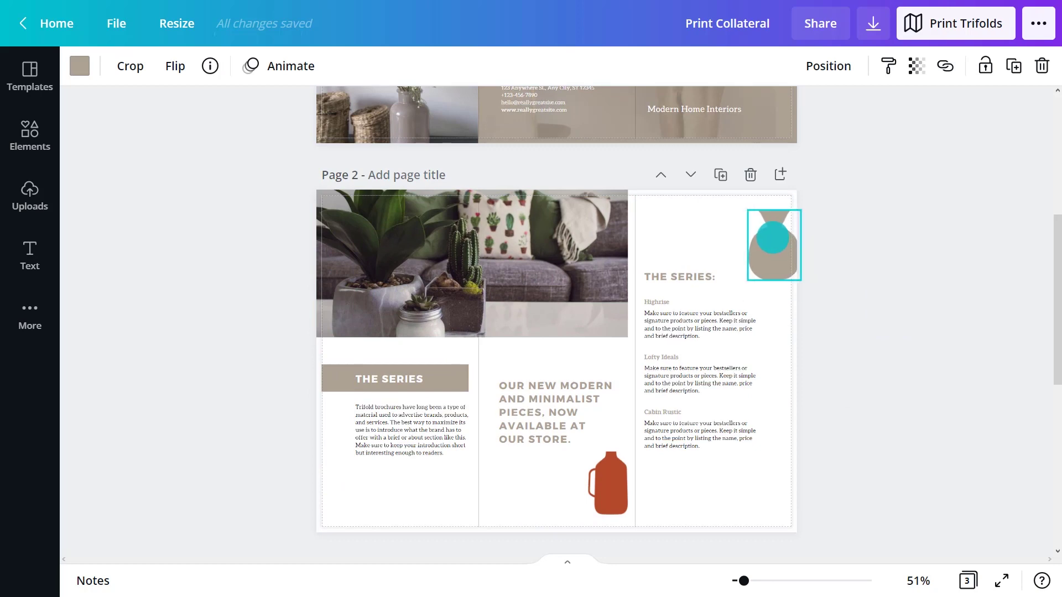
{"action": "left_click", "coordinate": [608, 484]}
{"action": "left_click_drag", "start_coordinate": [588, 452], "coordinate": [602, 490]}
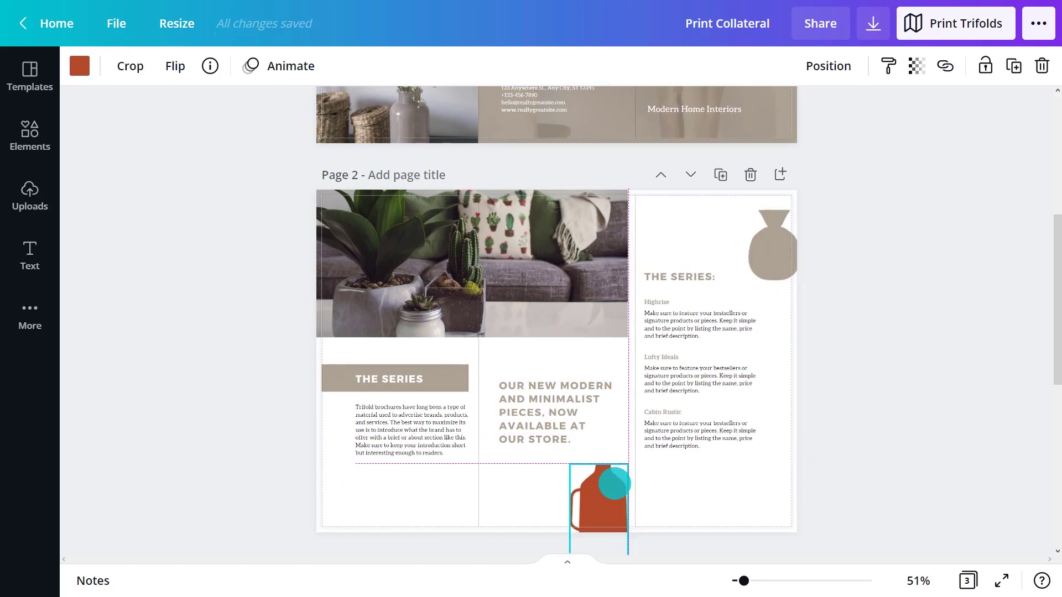
{"action": "key", "text": "Escape"}
{"action": "left_click", "coordinate": [466, 380]}
{"action": "left_click", "coordinate": [260, 372]}
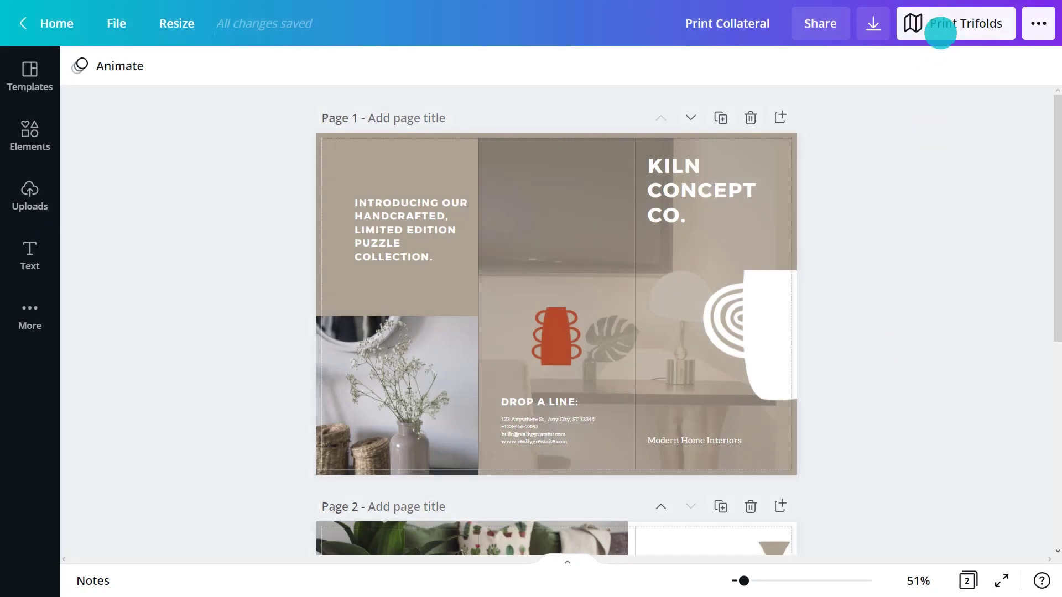
{"action": "left_click", "coordinate": [947, 25]}
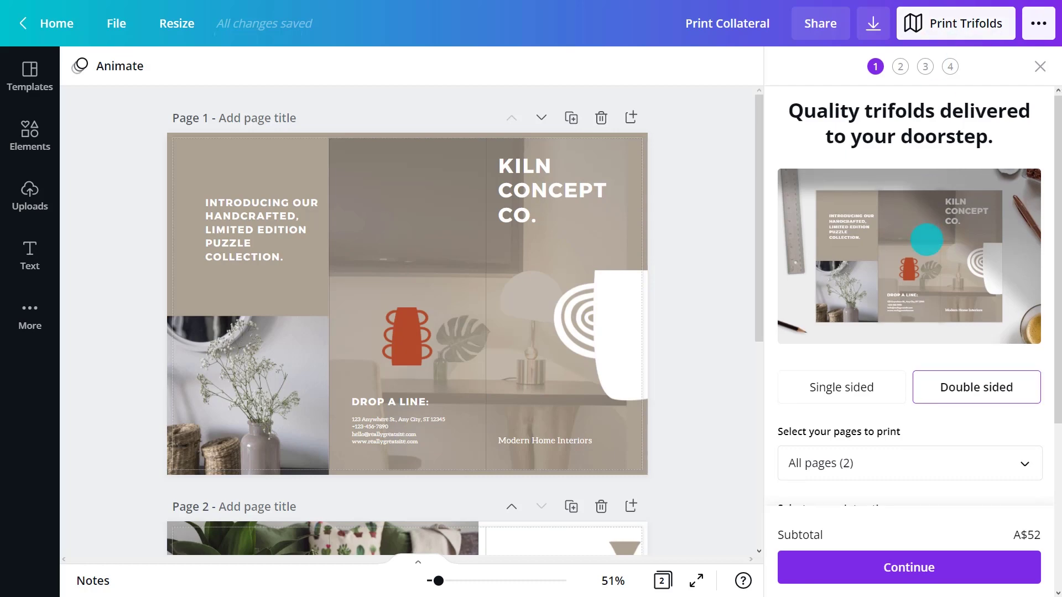
Choose a gloss finish and 100 copies, and continue past the print-ready check
{"action": "scroll", "coordinate": [927, 305], "scroll_direction": "down", "scroll_amount": 5}
{"action": "left_click", "coordinate": [931, 282]}
{"action": "left_click", "coordinate": [909, 336]}
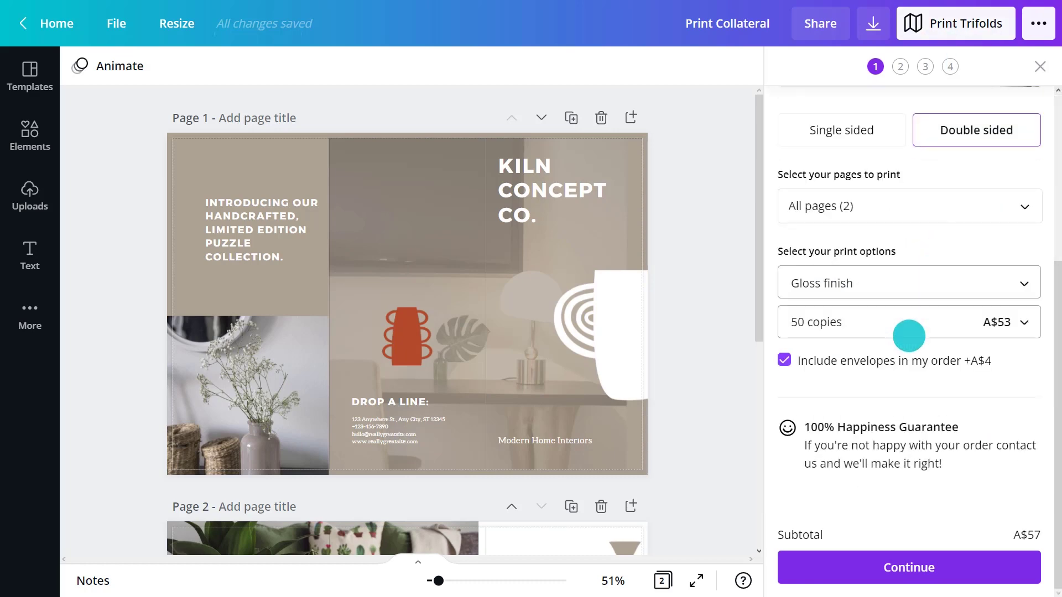
{"action": "left_click", "coordinate": [908, 334]}
{"action": "left_click", "coordinate": [907, 391]}
{"action": "left_click", "coordinate": [914, 566]}
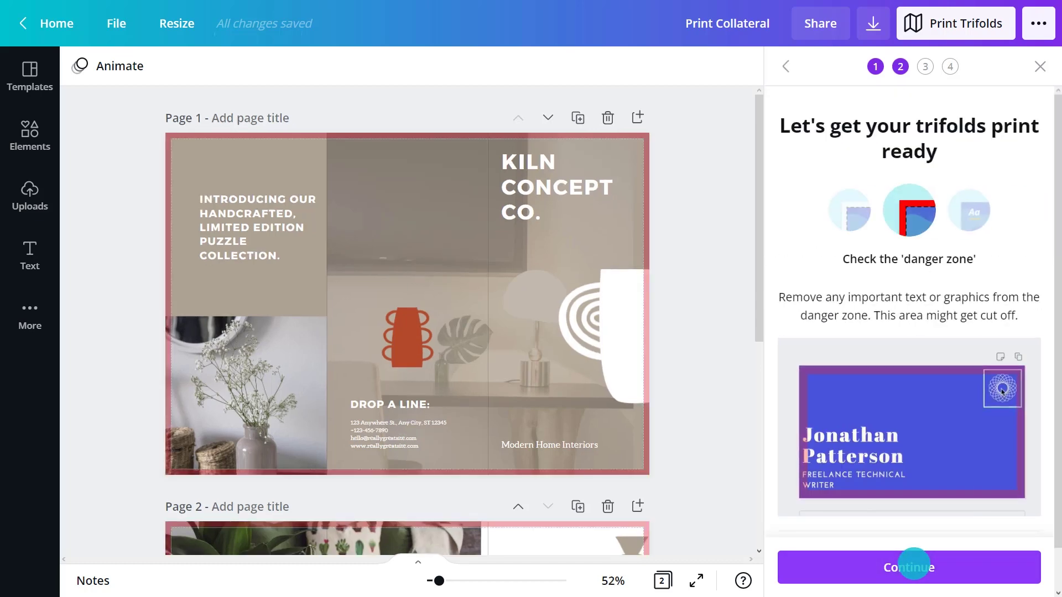
{"action": "left_click", "coordinate": [913, 566]}
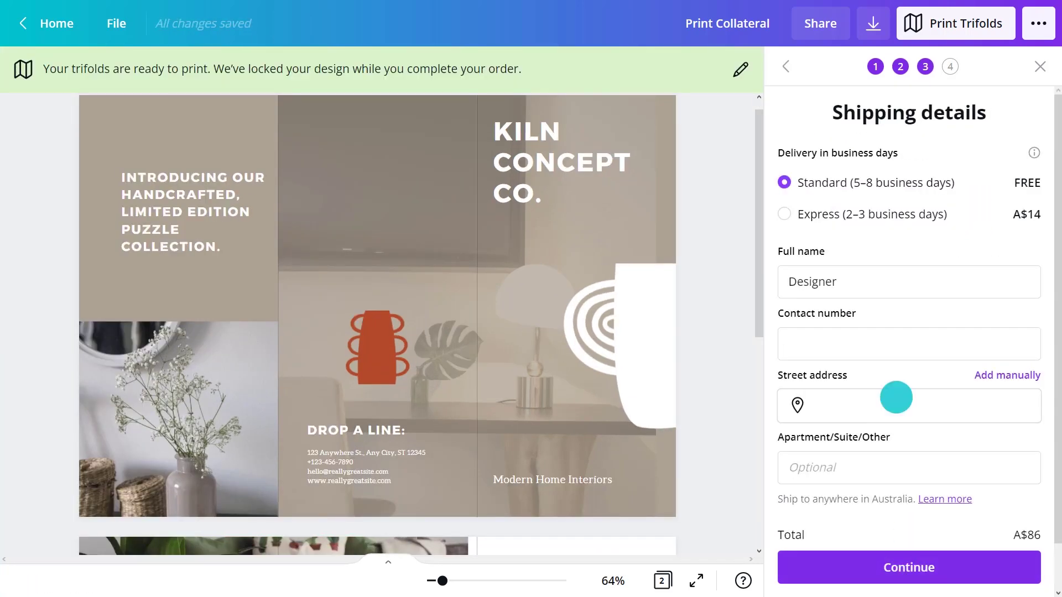
Fill in the contact phone number and shipping street address, then continue
{"action": "left_click", "coordinate": [891, 349]}
{"action": "type", "text": "(02) 1234 5678"}
{"action": "left_click", "coordinate": [891, 408]}
{"action": "type", "text": "110 Kippax S"}
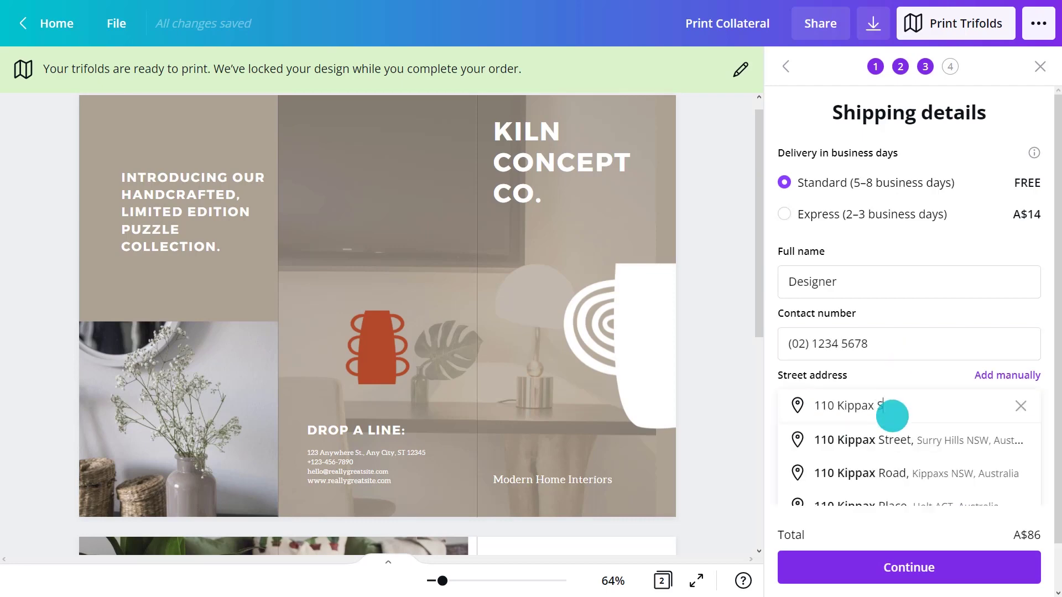
{"action": "left_click", "coordinate": [893, 440]}
{"action": "left_click", "coordinate": [912, 573]}
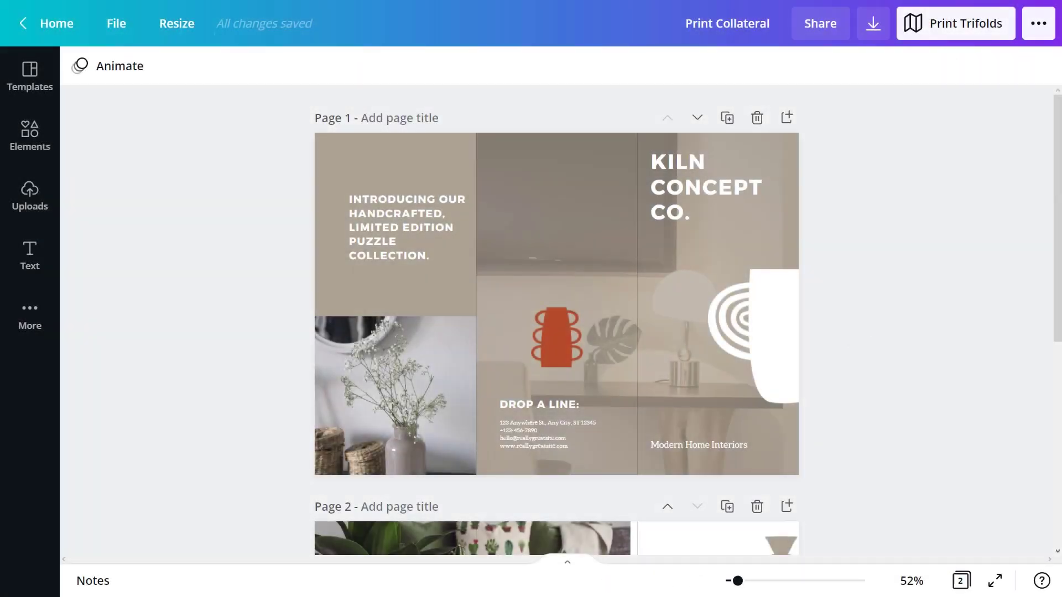
Set the download to PDF Print for all pages with crop marks and bleed on
{"action": "left_click", "coordinate": [869, 23]}
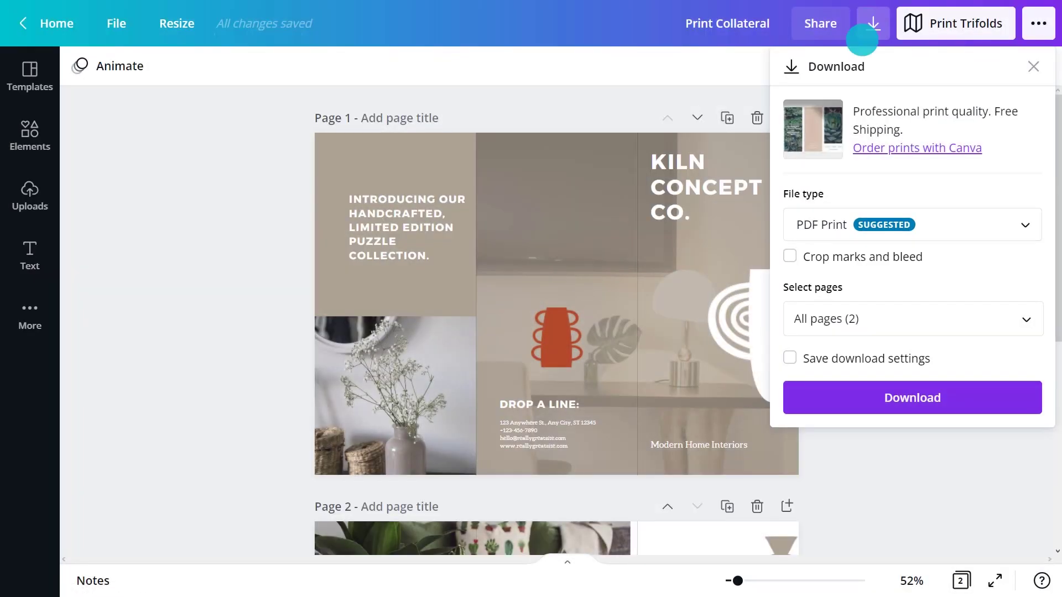
{"action": "left_click", "coordinate": [790, 256]}
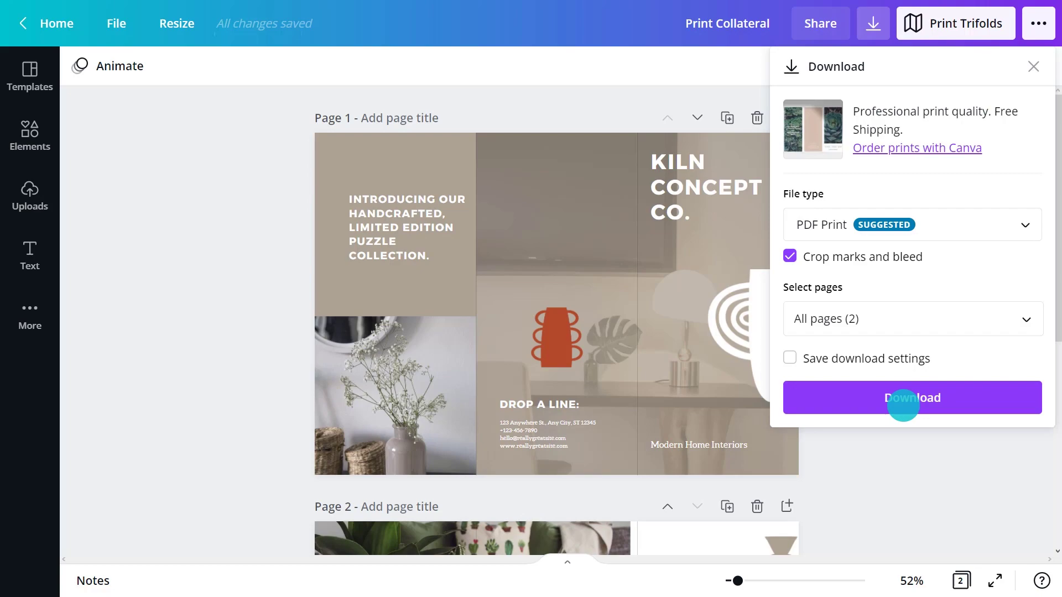